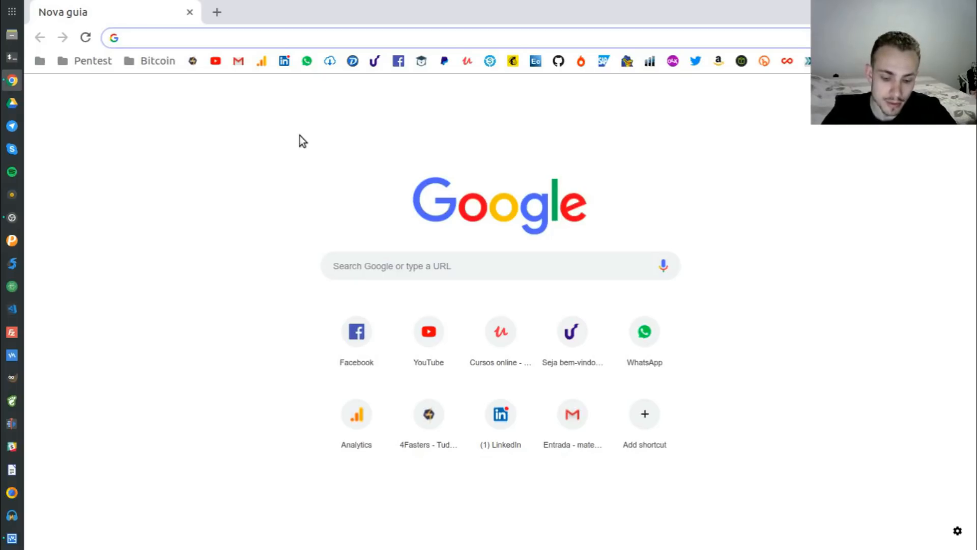
# Go to debian.org and open the 'Obtendo o Debian' download page
pyautogui.write('debia')
pyautogui.press('Return')
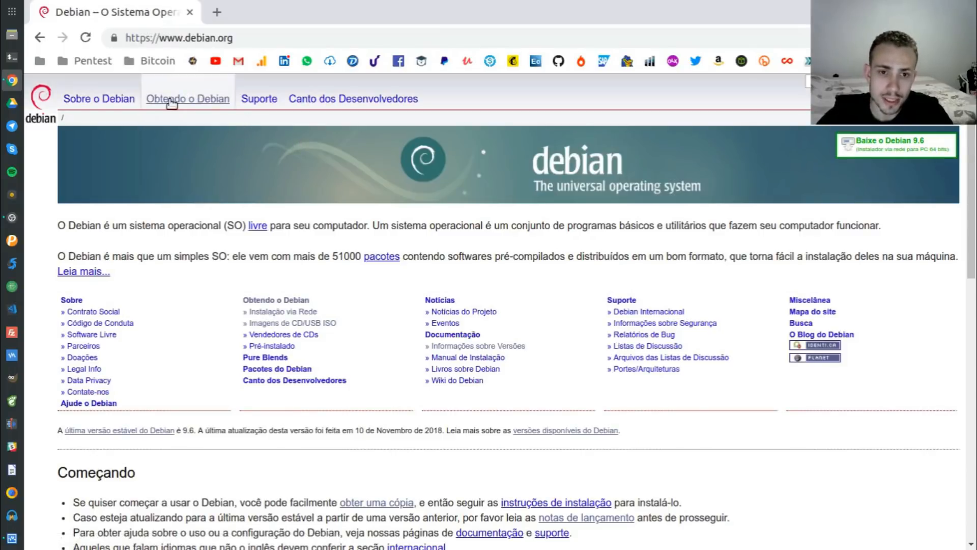
pyautogui.click(189, 99)
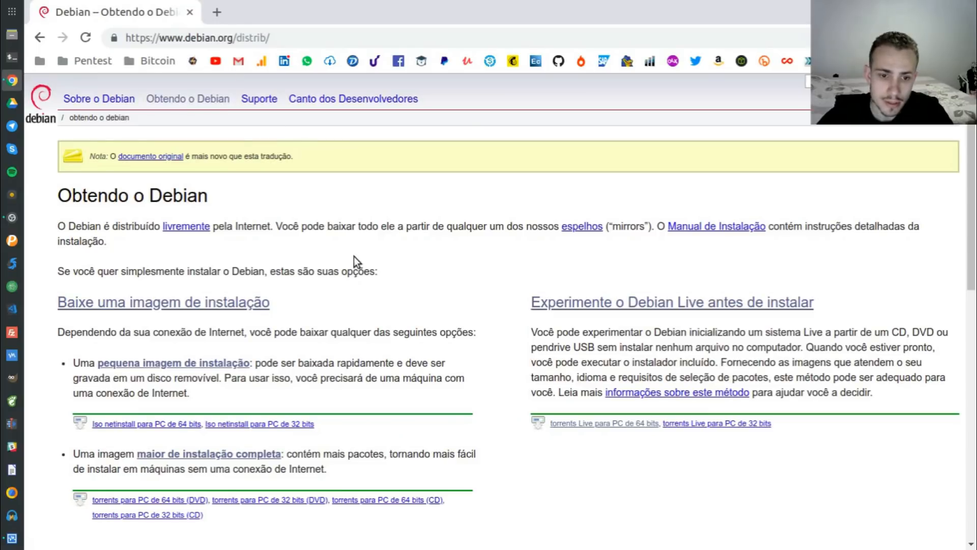
pyautogui.scroll(-3, 355, 259)
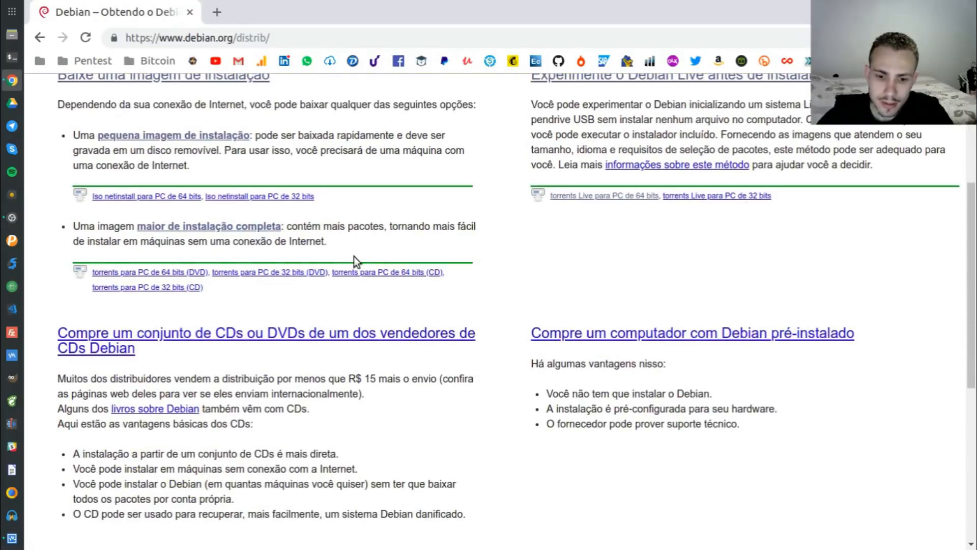
pyautogui.scroll(2, 353, 256)
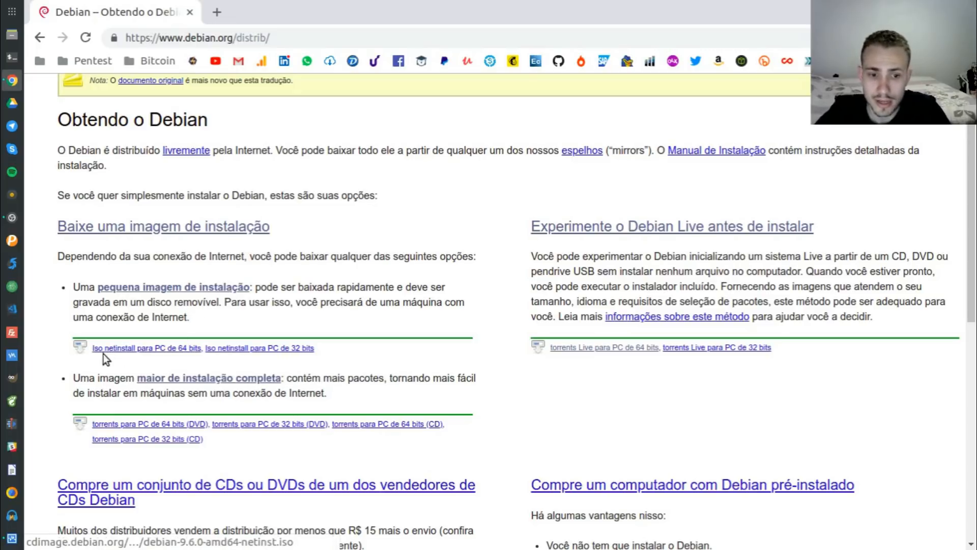
# Start the 64-bit netinstall ISO download, then cancel it
pyautogui.click(156, 348)
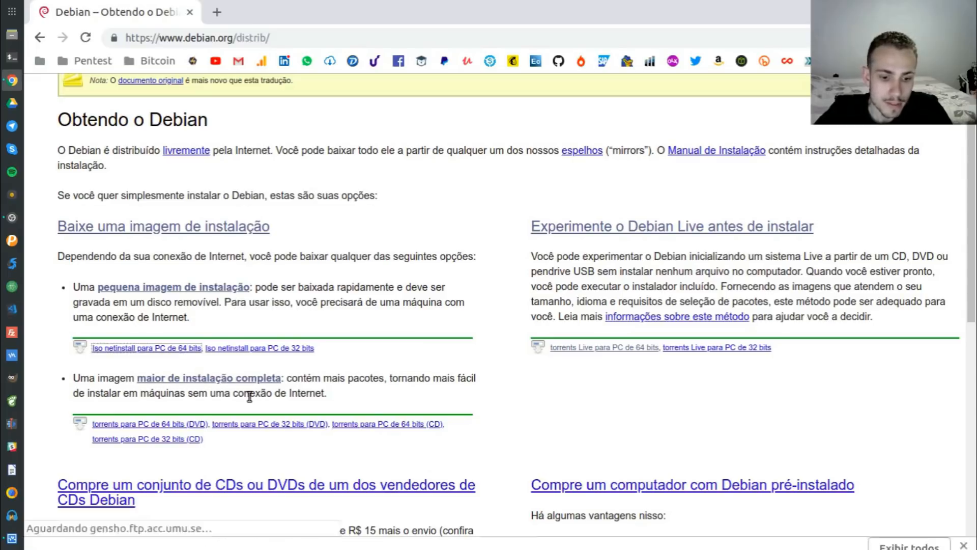
pyautogui.click(171, 531)
pyautogui.click(203, 507)
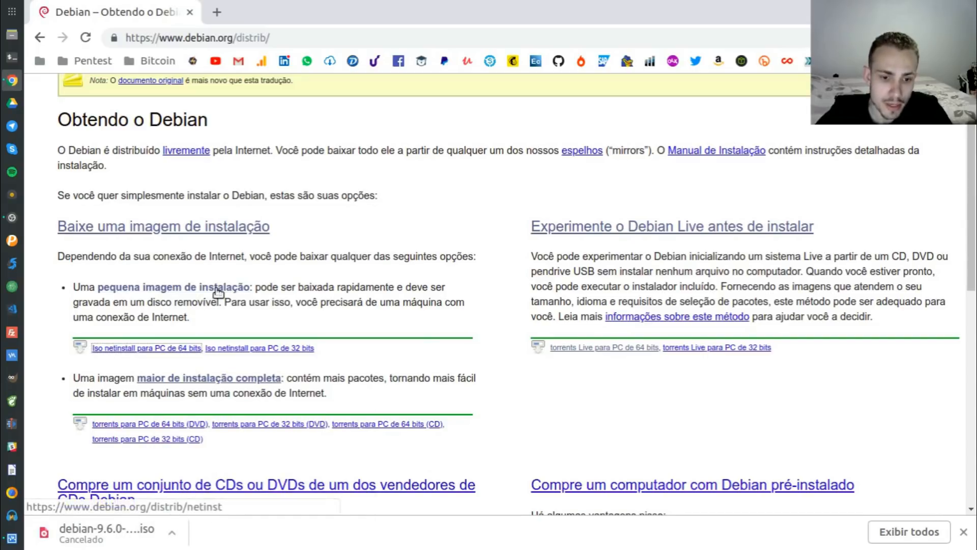
pyautogui.scroll(-1, 216, 288)
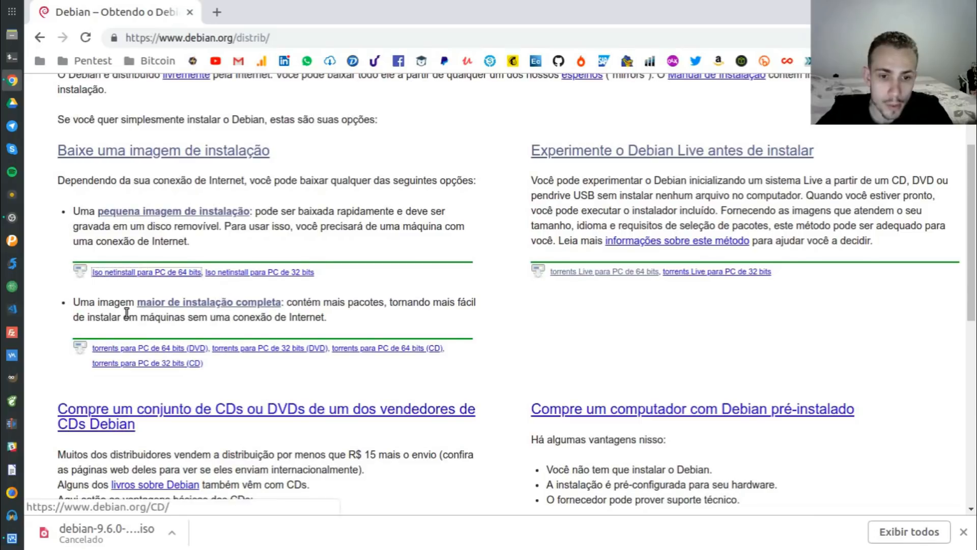
# Follow the complete installation images and HTTP CD/DVD download links, highlighting the DVD images description
pyautogui.click(240, 304)
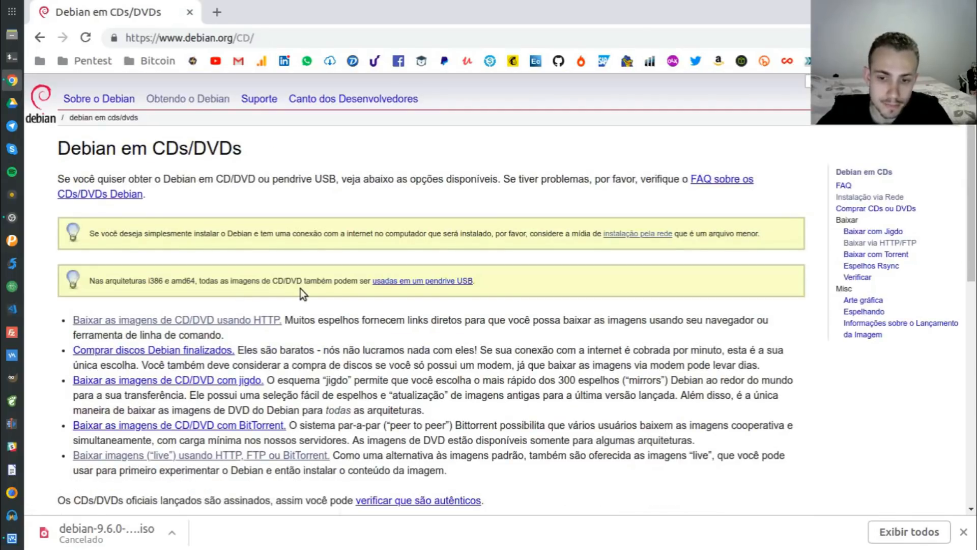
pyautogui.scroll(-2, 300, 289)
pyautogui.click(186, 211)
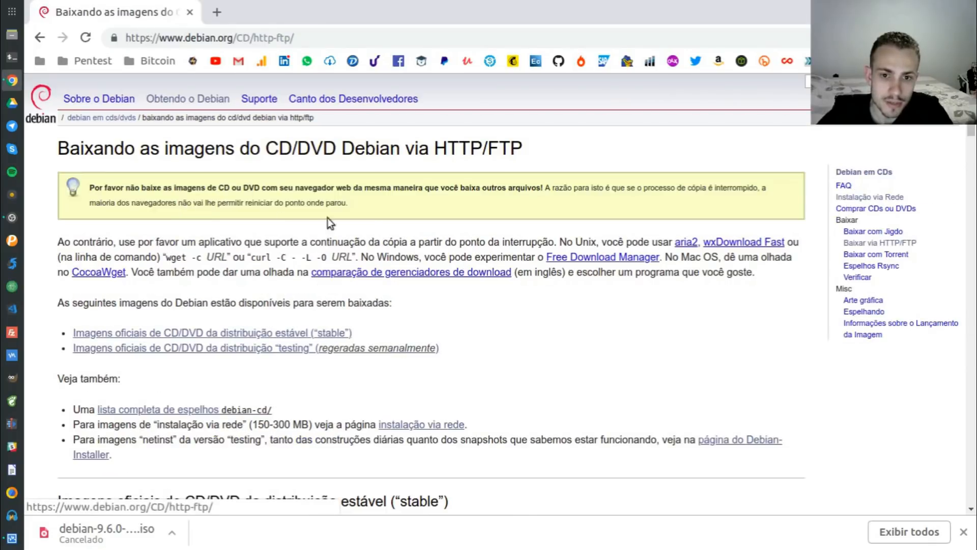
pyautogui.scroll(-5, 349, 224)
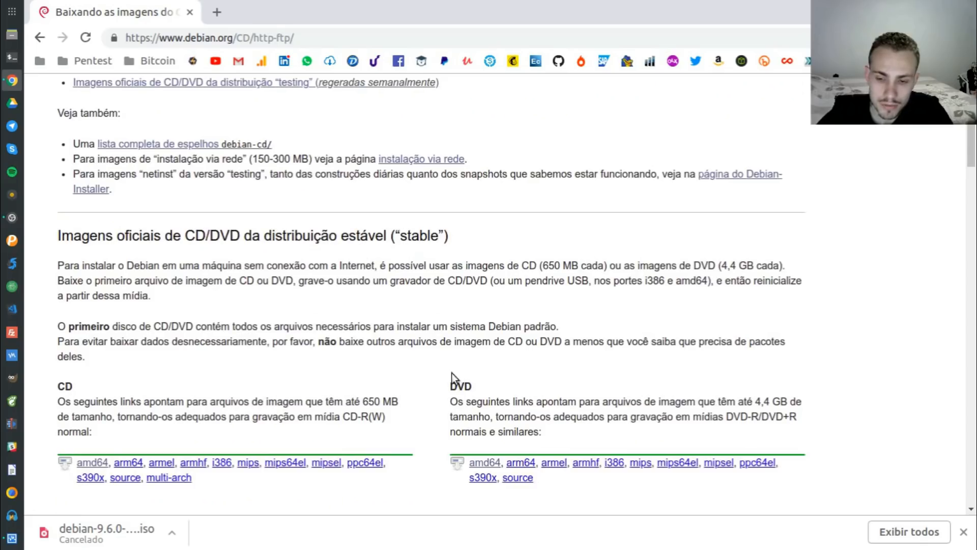
pyautogui.moveTo(440, 402); pyautogui.dragTo(588, 444)
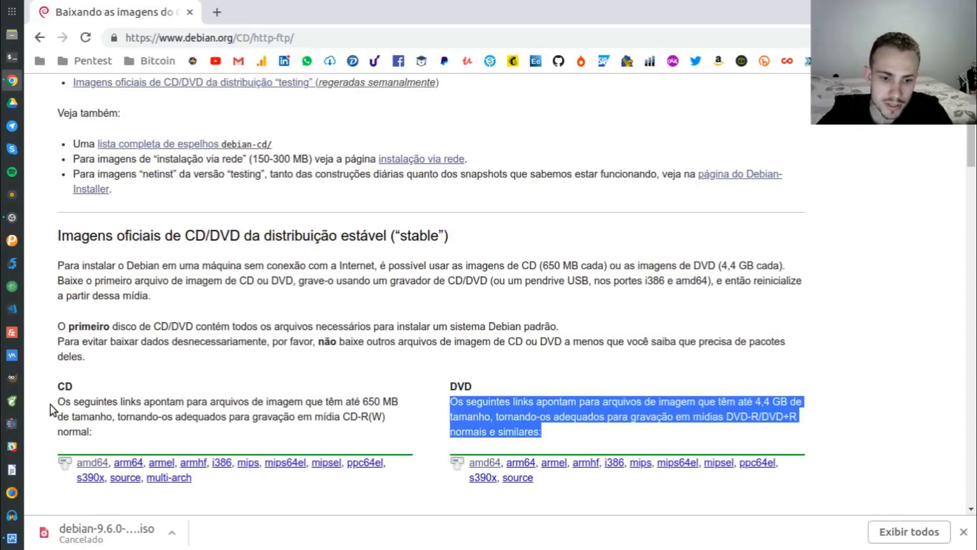
# Check the amd64 DVD image listing, noting the 4.4G third DVD, and return to the images page
pyautogui.click(488, 461)
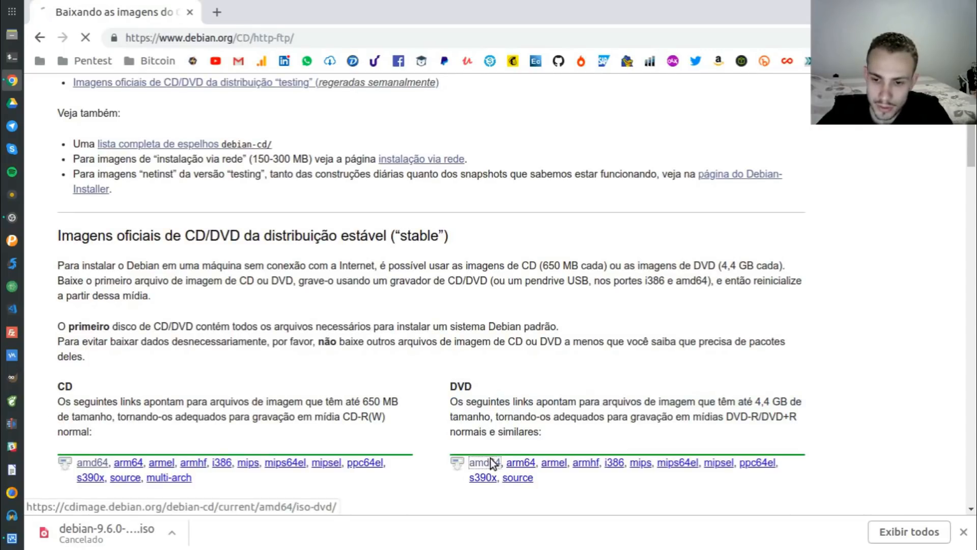
pyautogui.scroll(-10, 224, 407)
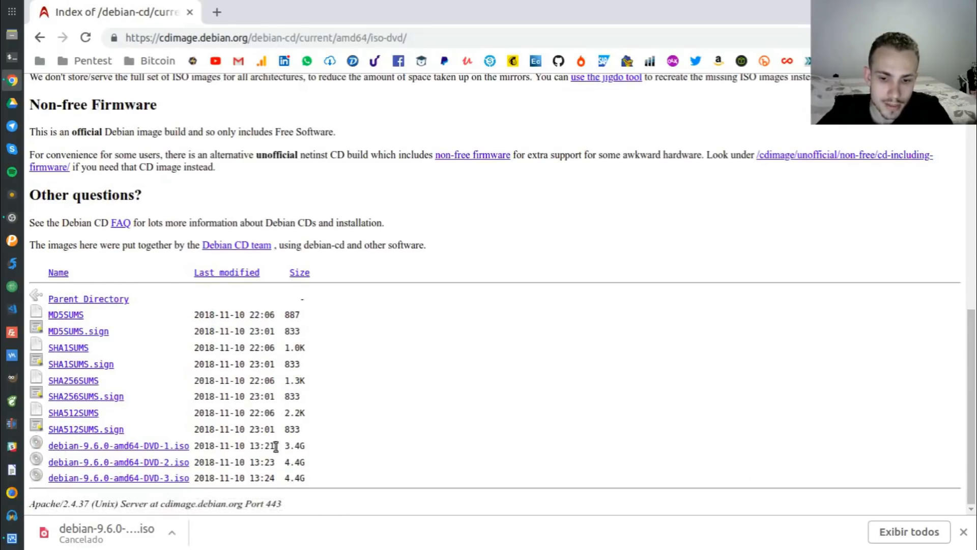
pyautogui.moveTo(288, 474); pyautogui.dragTo(318, 473)
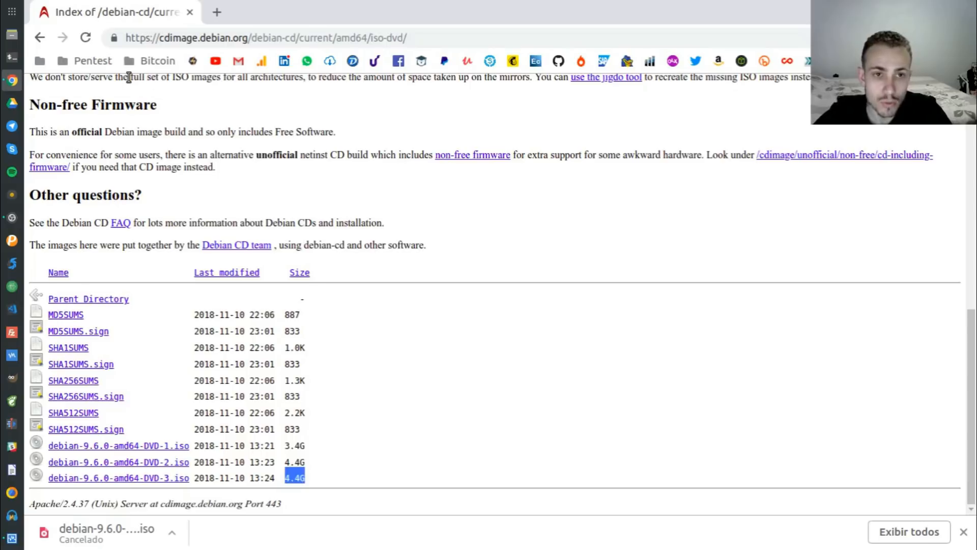
pyautogui.click(45, 38)
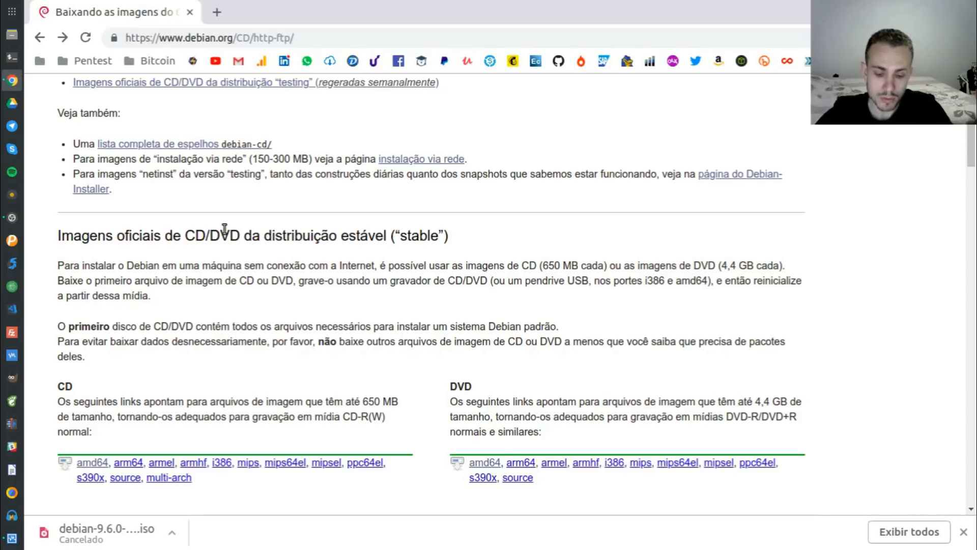
# In a new tab, search for 'virtualbox' and open its downloads for Linux hosts
pyautogui.hotkey('ctrl', 't')
pyautogui.write('virtua')
pyautogui.press('BackSpace')
pyautogui.write('albox')
pyautogui.press('Return')
pyautogui.click(251, 197)
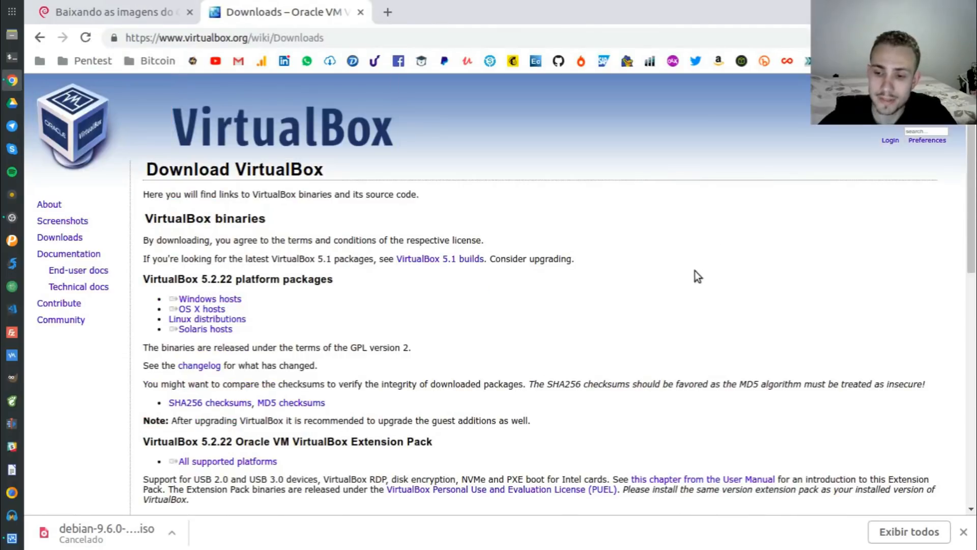
pyautogui.click(208, 320)
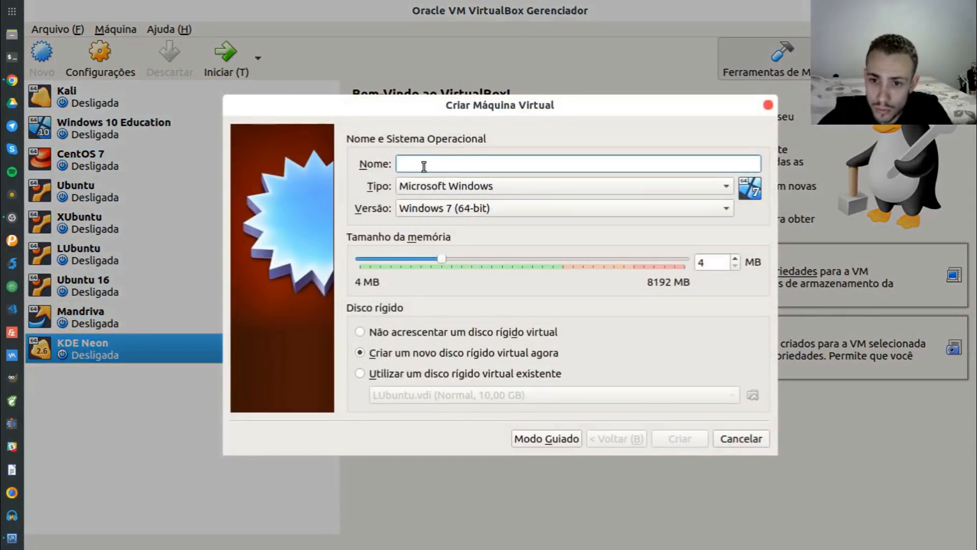
# Create the 'Debian' machine with 2048 MB memory and a 20 GB dynamically allocated VDI disk
pyautogui.write('n')
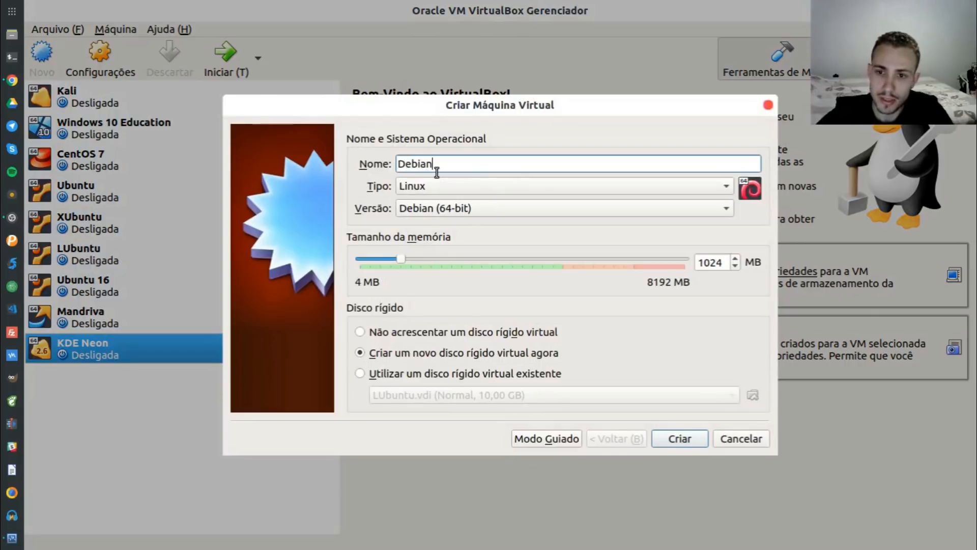
pyautogui.doubleClick(711, 263)
pyautogui.write('2048')
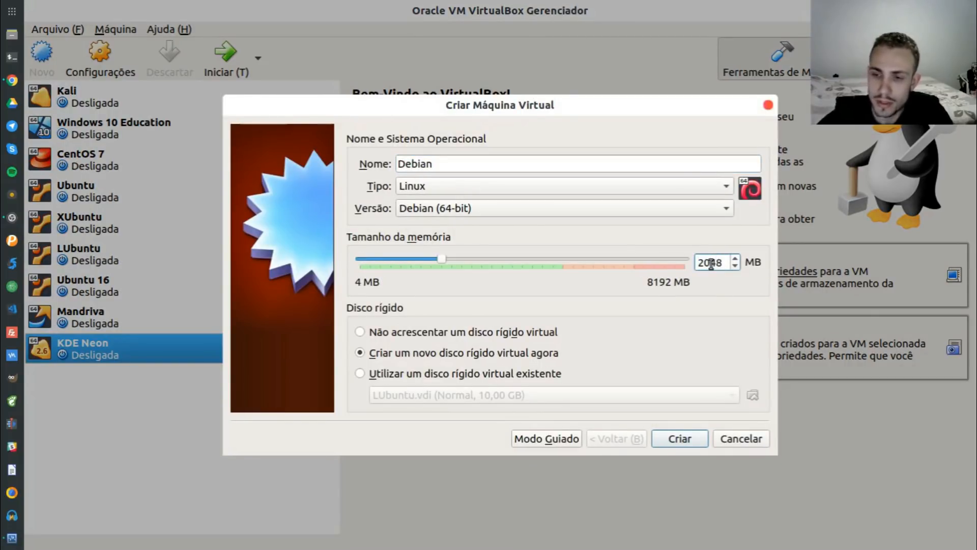
pyautogui.click(675, 438)
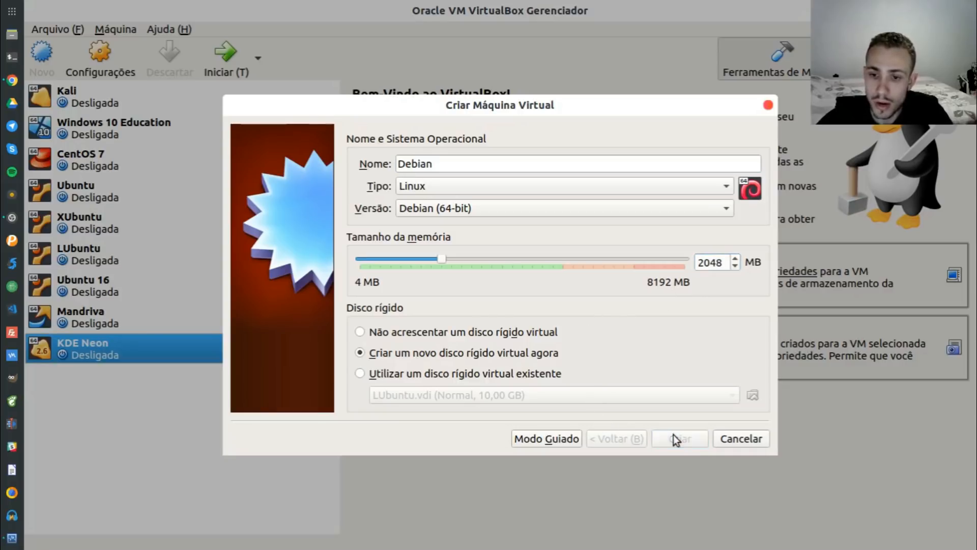
pyautogui.doubleClick(715, 218)
pyautogui.write('20,00 GB')
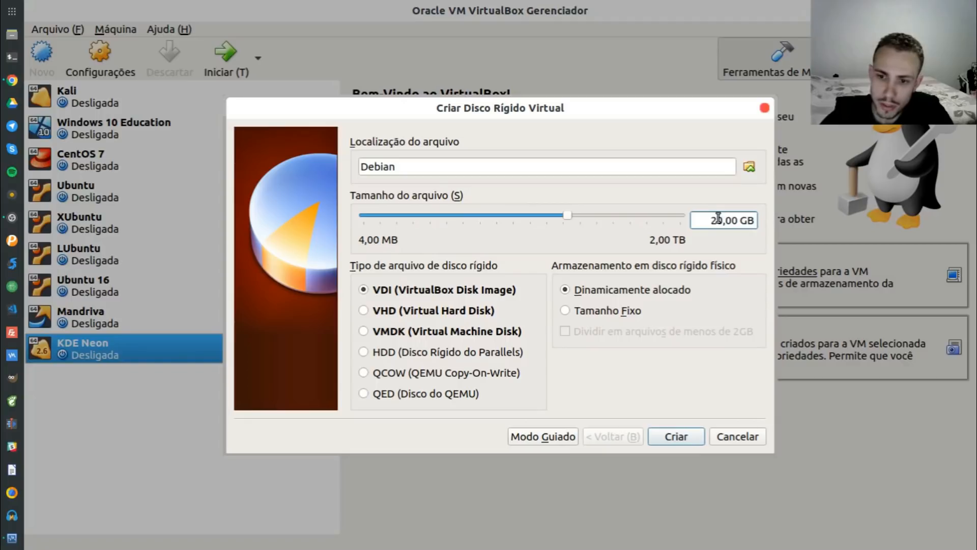
pyautogui.click(665, 440)
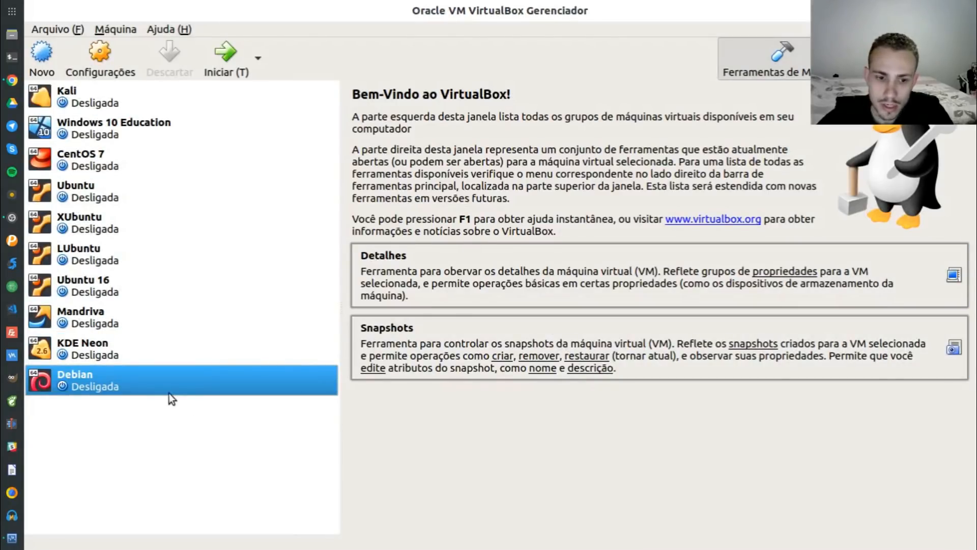
# In the Debian machine's settings, keep 2048 MB base memory and assign 2 processors
pyautogui.rightClick(169, 393)
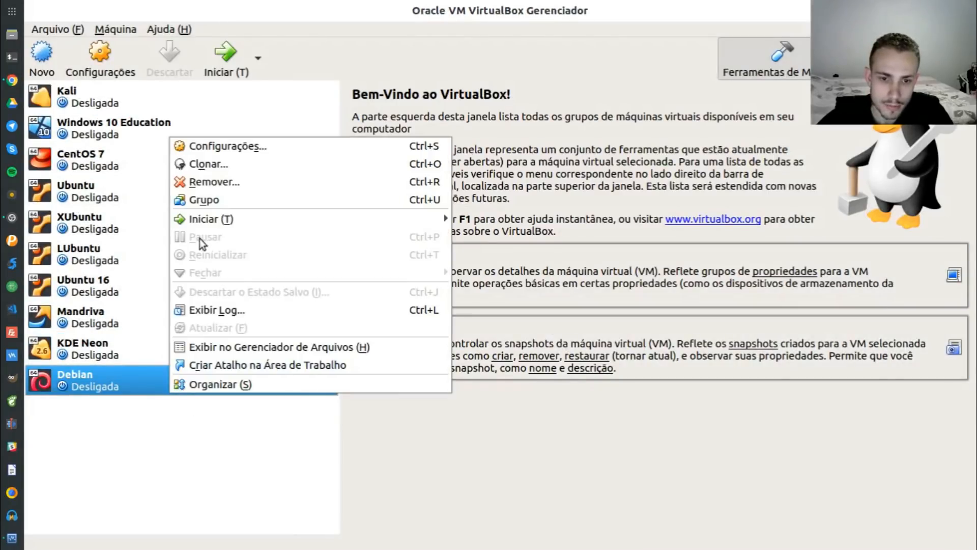
pyautogui.click(273, 133)
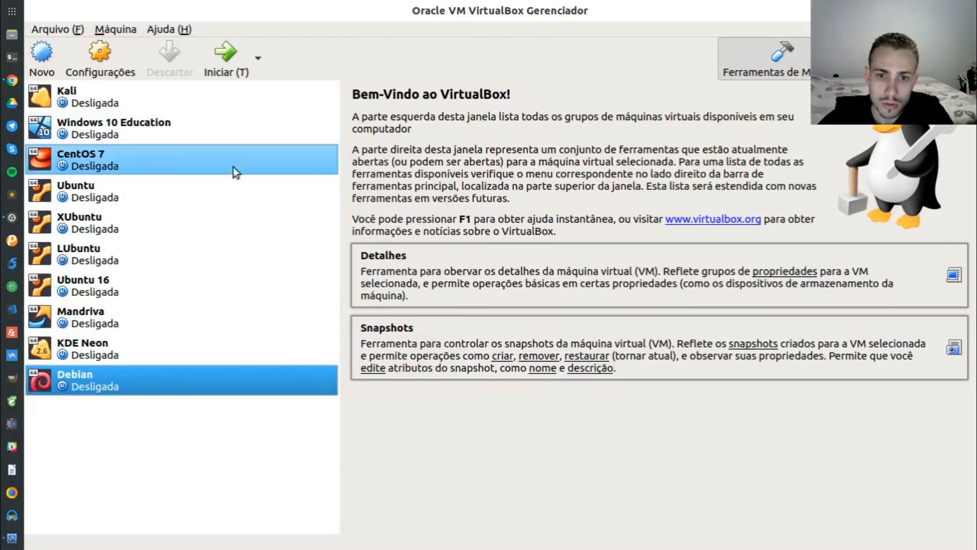
pyautogui.rightClick(170, 368)
pyautogui.click(290, 126)
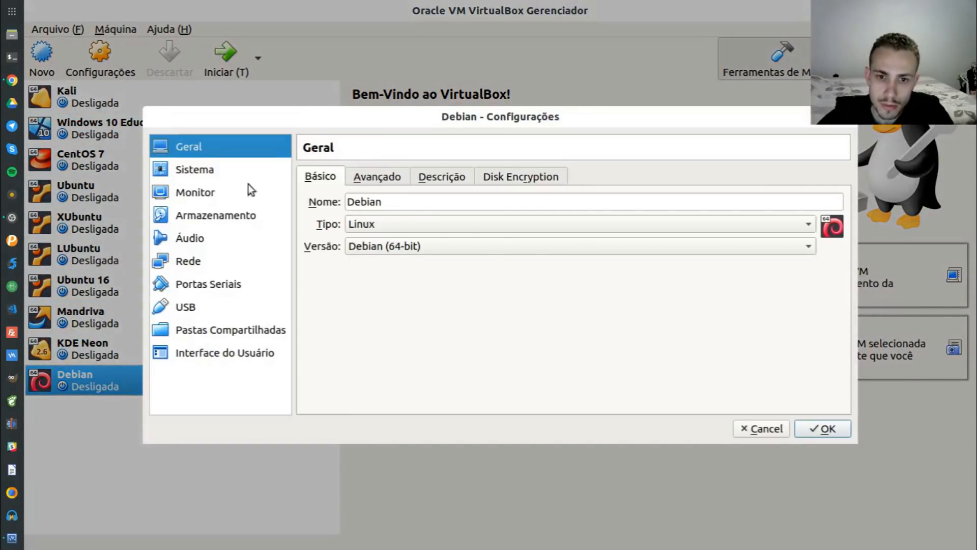
pyautogui.click(244, 173)
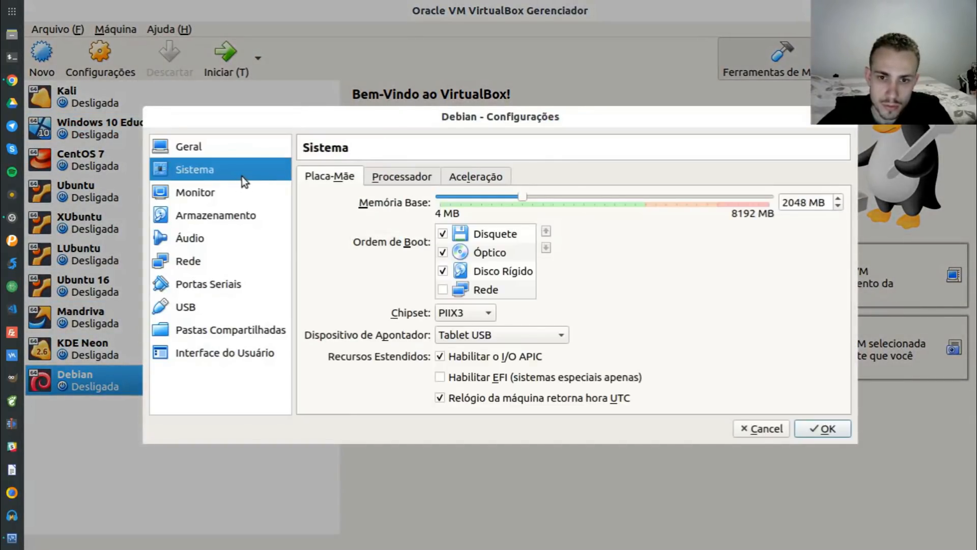
pyautogui.click(643, 195)
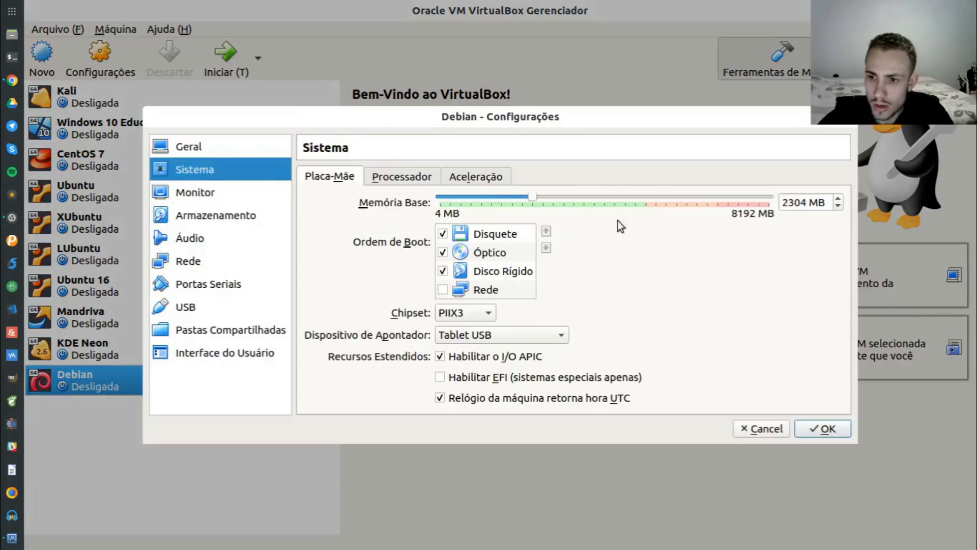
pyautogui.click(518, 197)
pyautogui.click(400, 178)
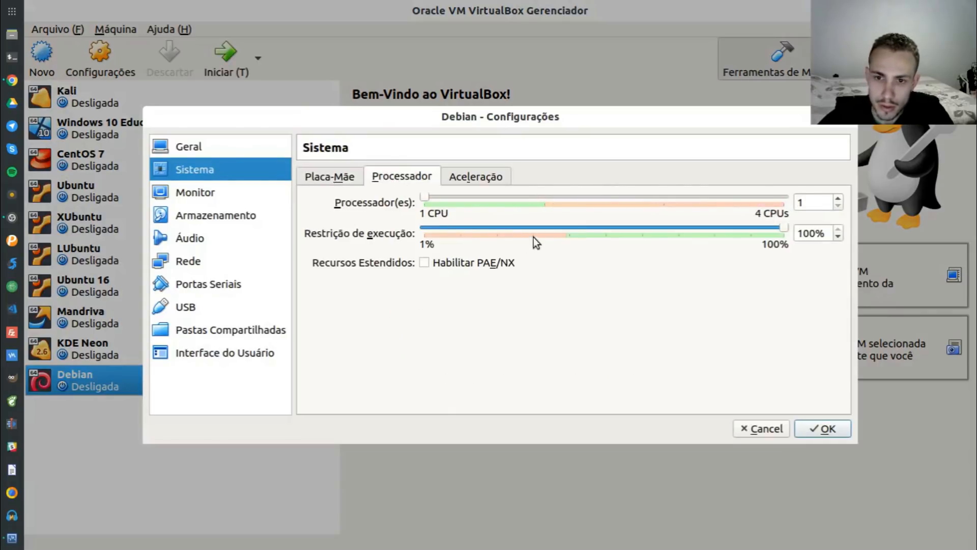
pyautogui.click(542, 197)
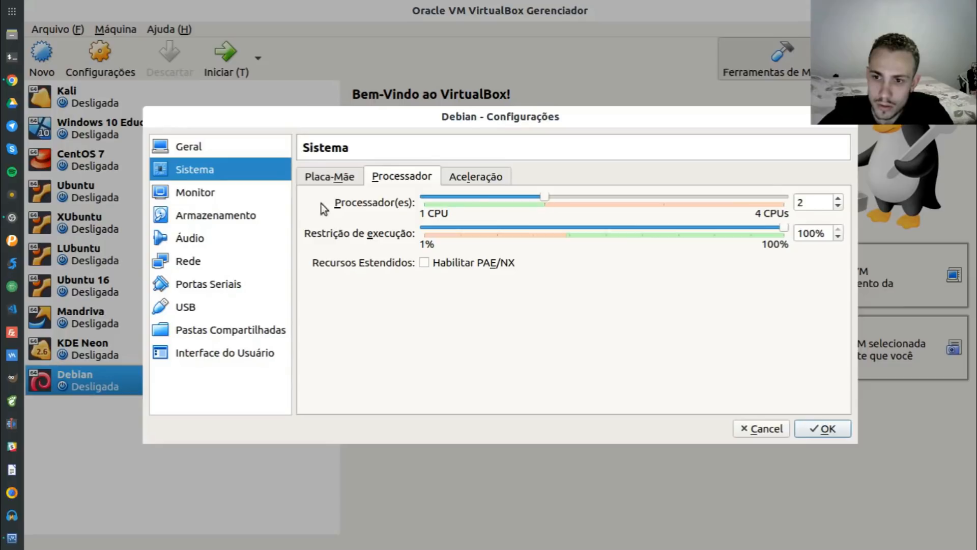
# Set the network adapter to bridged mode, save the settings, and start the VM
pyautogui.click(219, 261)
pyautogui.click(470, 224)
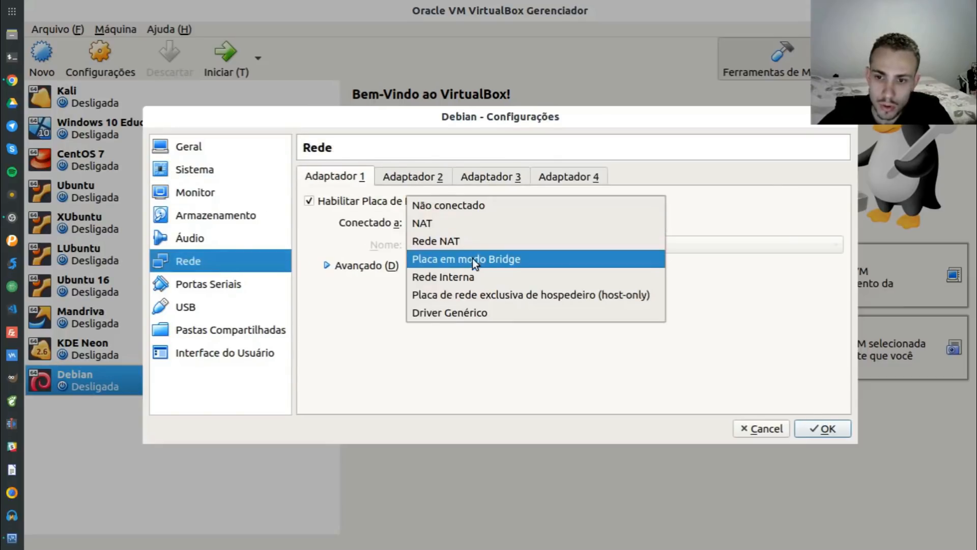
pyautogui.click(477, 261)
pyautogui.click(488, 224)
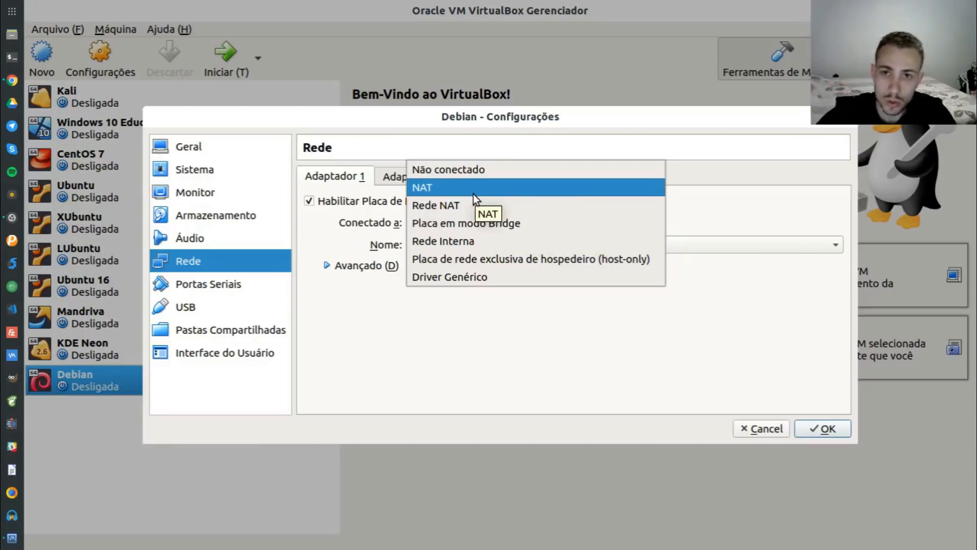
pyautogui.click(469, 220)
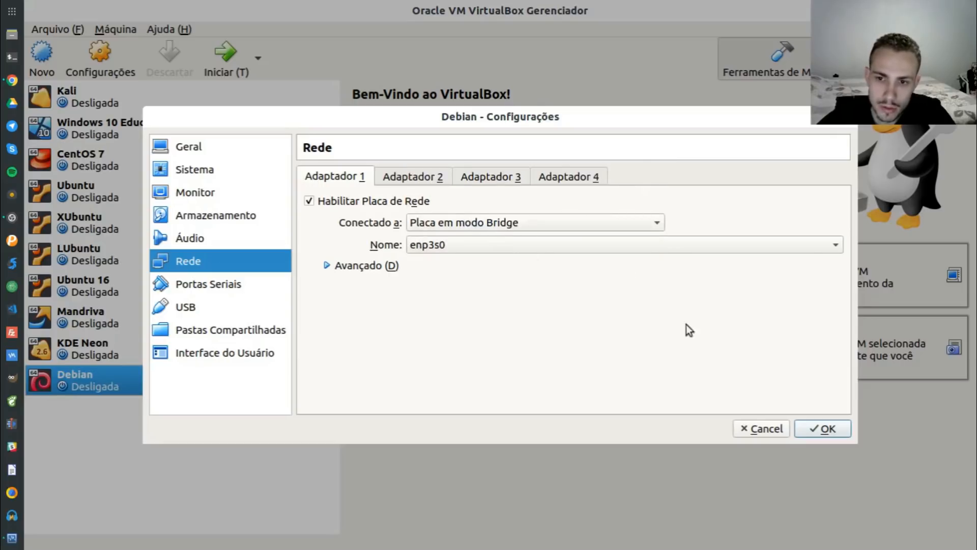
pyautogui.click(811, 428)
pyautogui.click(212, 75)
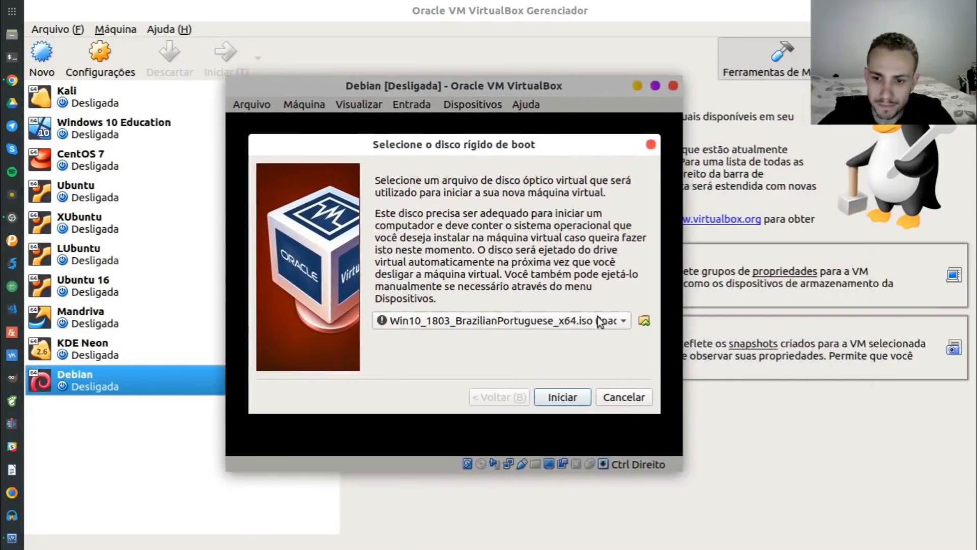
# Boot the VM from debian-9.6.0-amd64-netinst.iso in the home folder
pyautogui.click(644, 320)
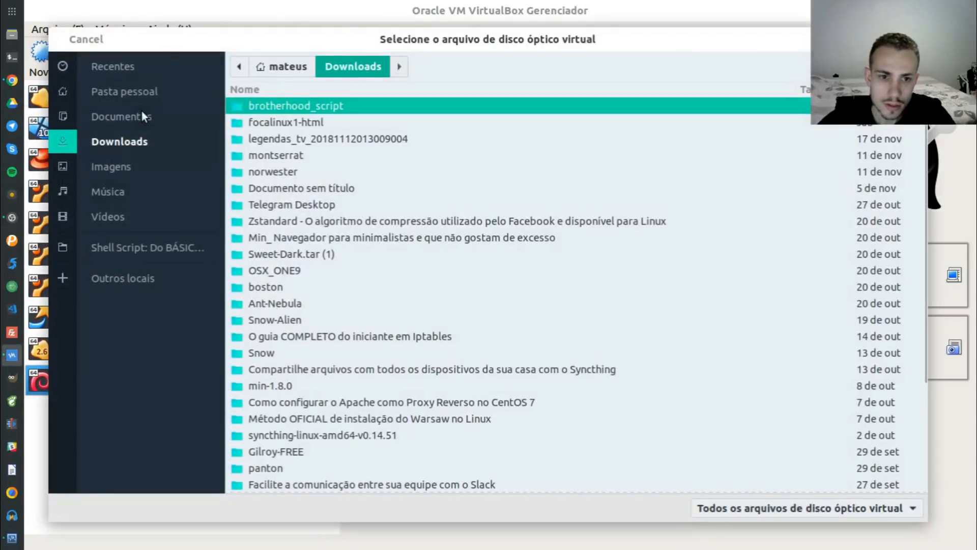
pyautogui.click(151, 91)
pyautogui.doubleClick(354, 374)
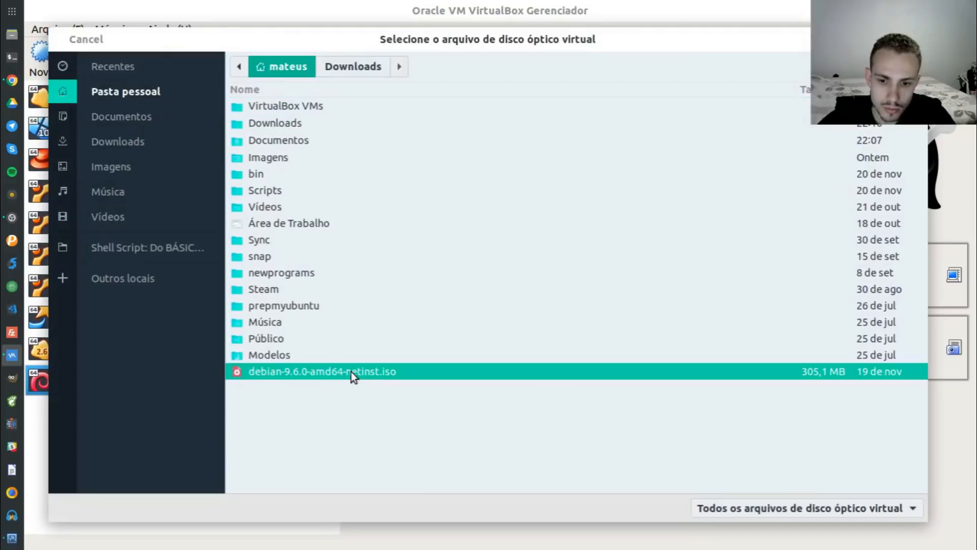
pyautogui.click(577, 403)
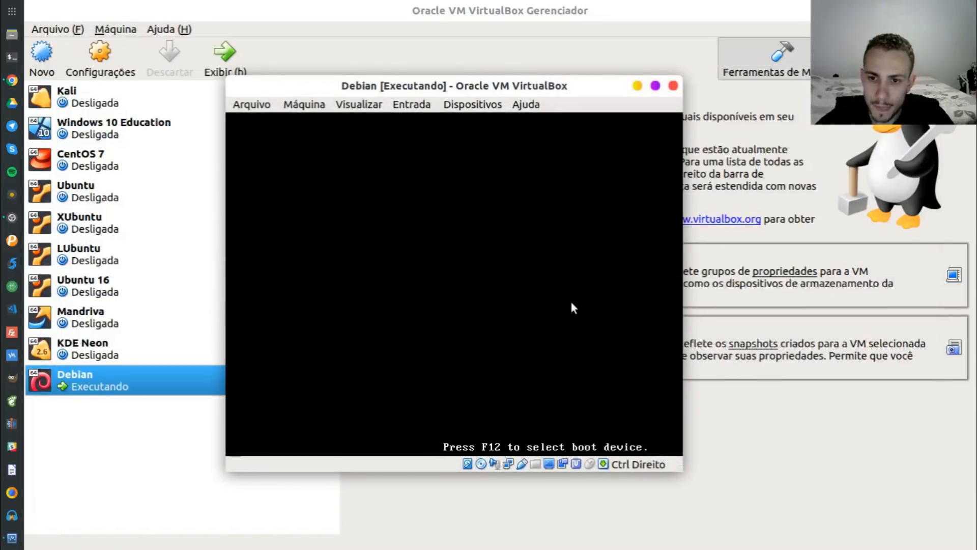
# Look through the boot menu, including Advanced options, and launch Graphical install
pyautogui.press('Down')
pyautogui.press('Up')
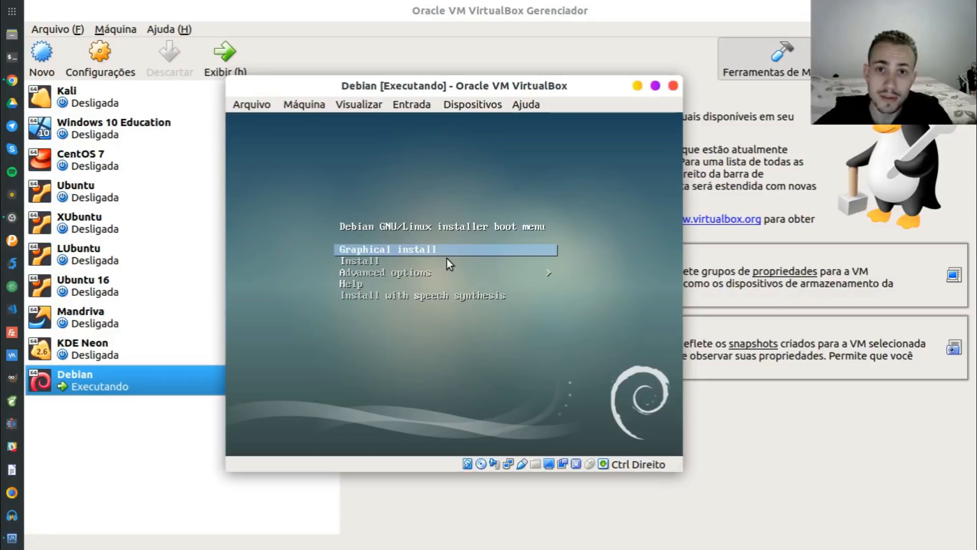
pyautogui.press('Down')
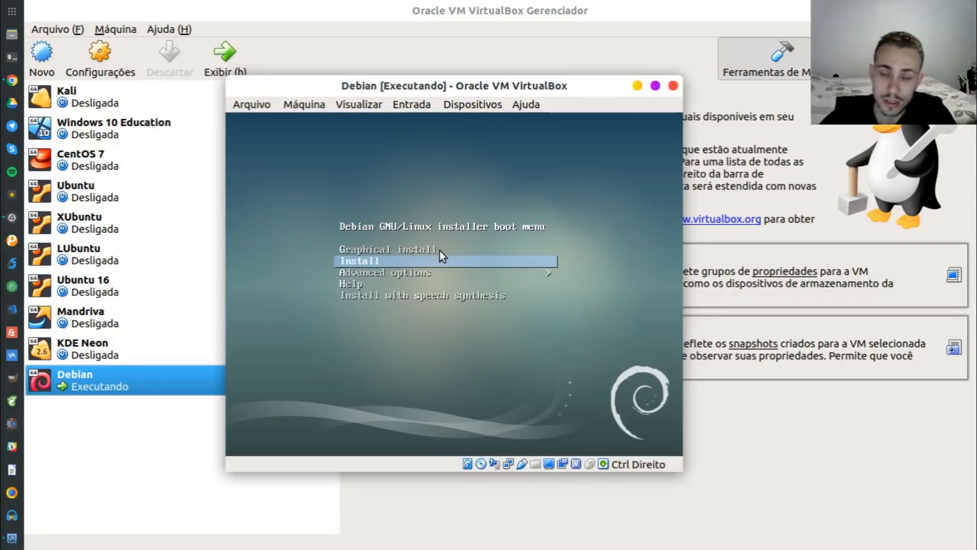
pyautogui.press('Down')
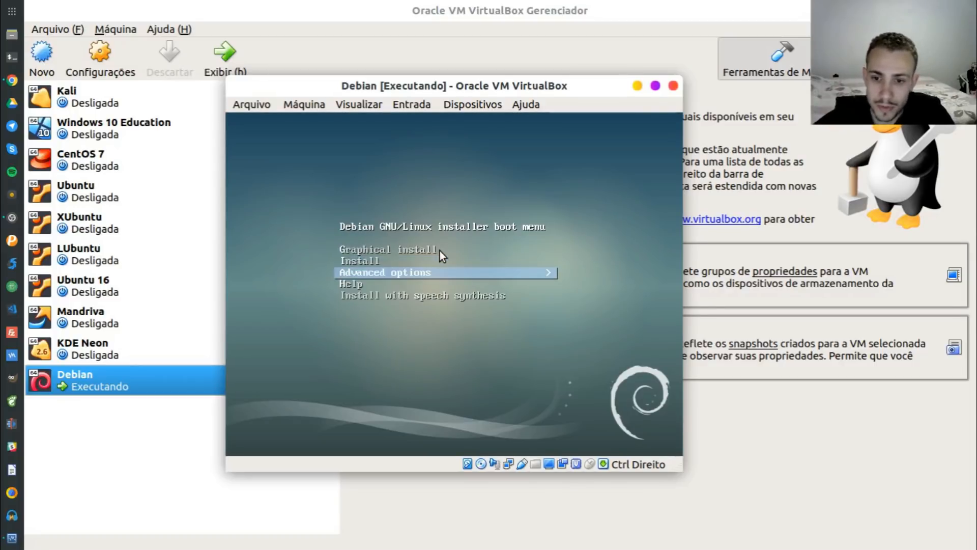
pyautogui.press('Return')
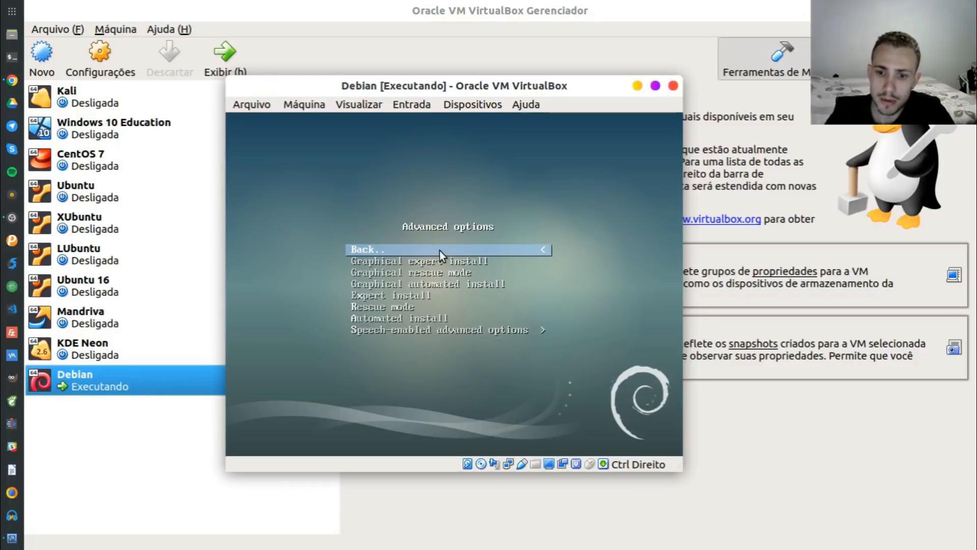
pyautogui.press('Return')
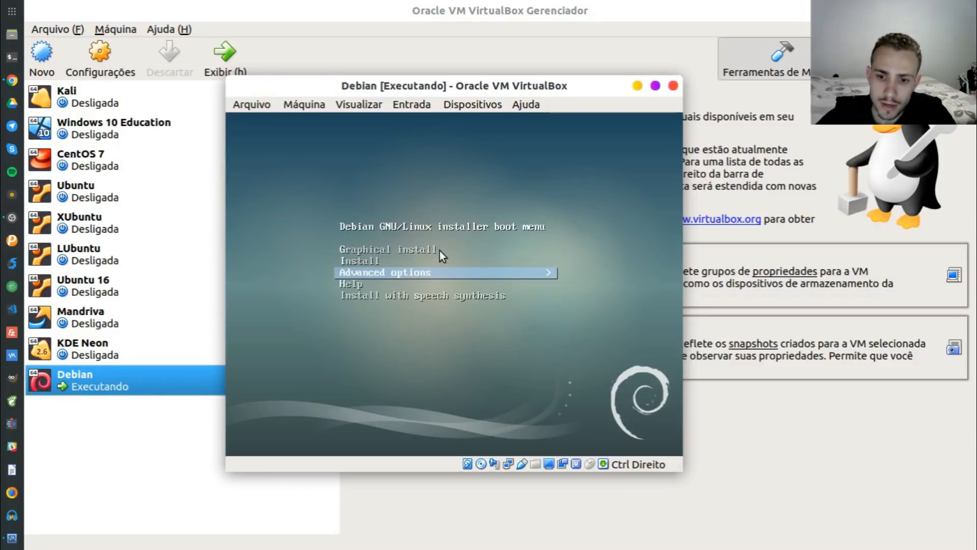
pyautogui.press('Down')
pyautogui.press('Down')
pyautogui.press('Up')
pyautogui.press('Up')
pyautogui.press('Up')
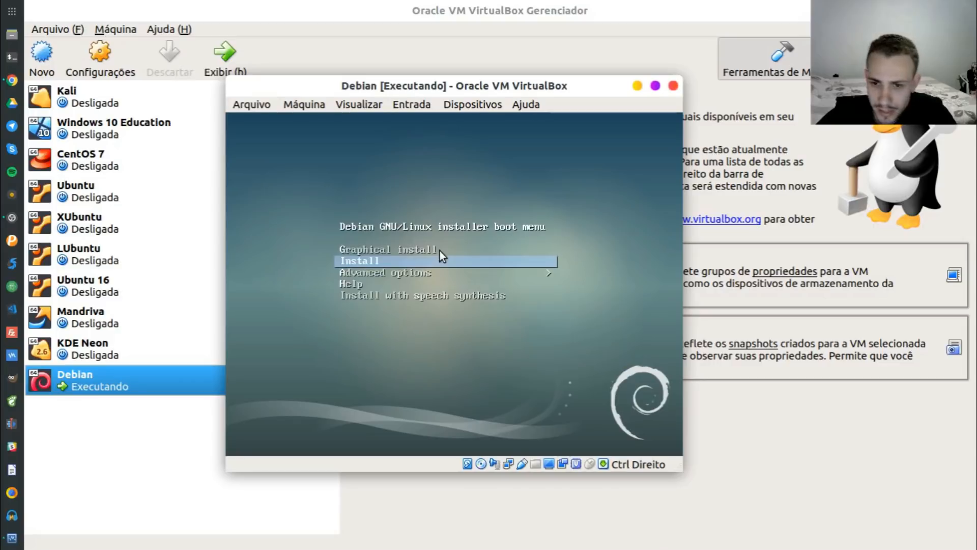
pyautogui.press('Up')
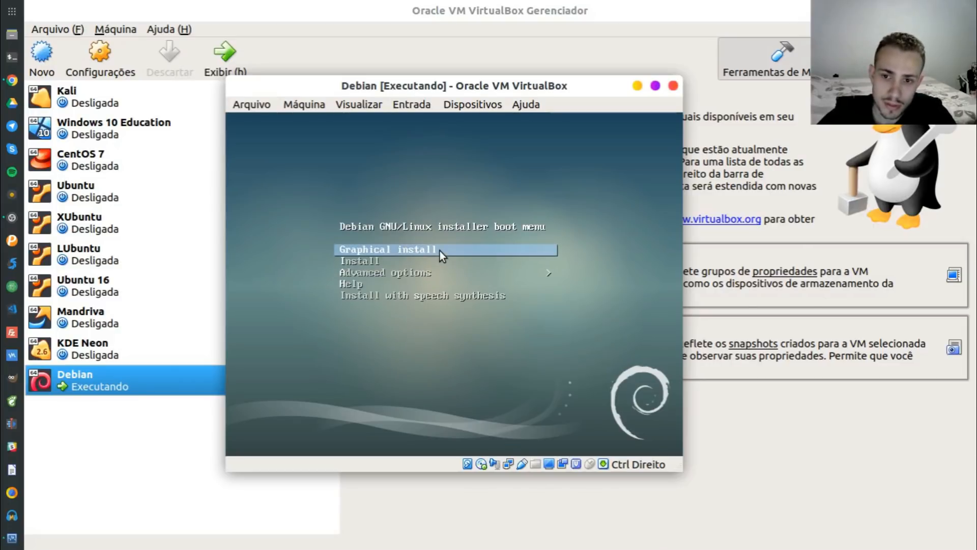
pyautogui.press('Return')
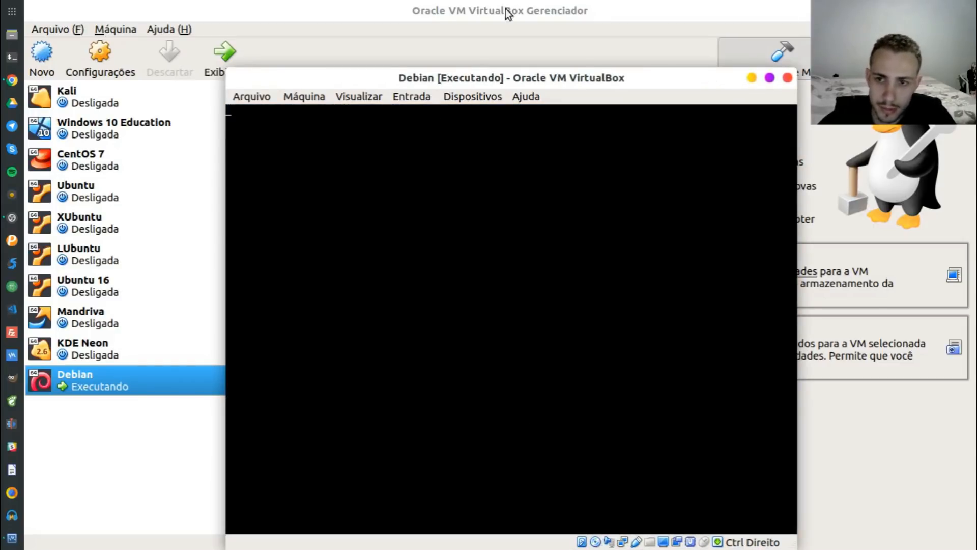
# Maximize the VM window, choose Portuguese (Brazil) as language and Brasil as location
pyautogui.doubleClick(451, 80)
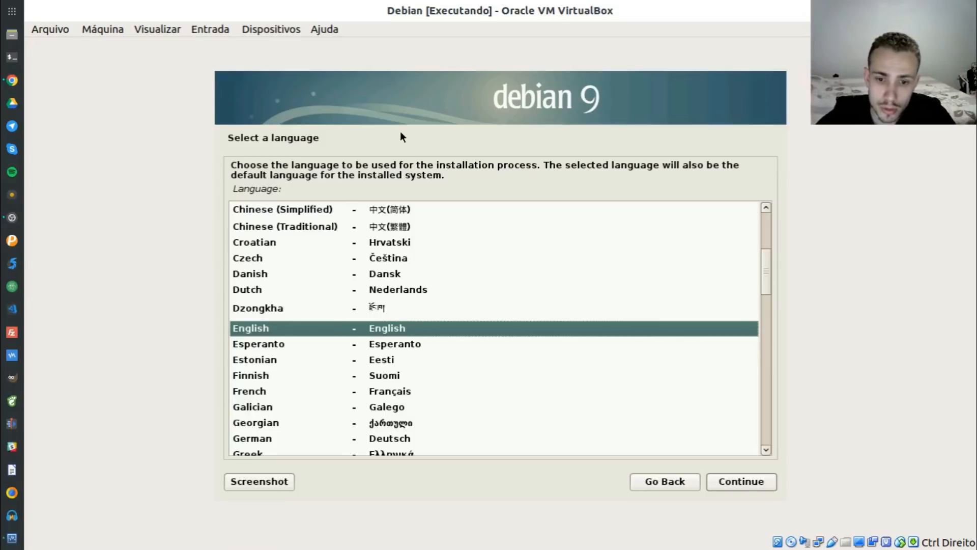
pyautogui.click(279, 314)
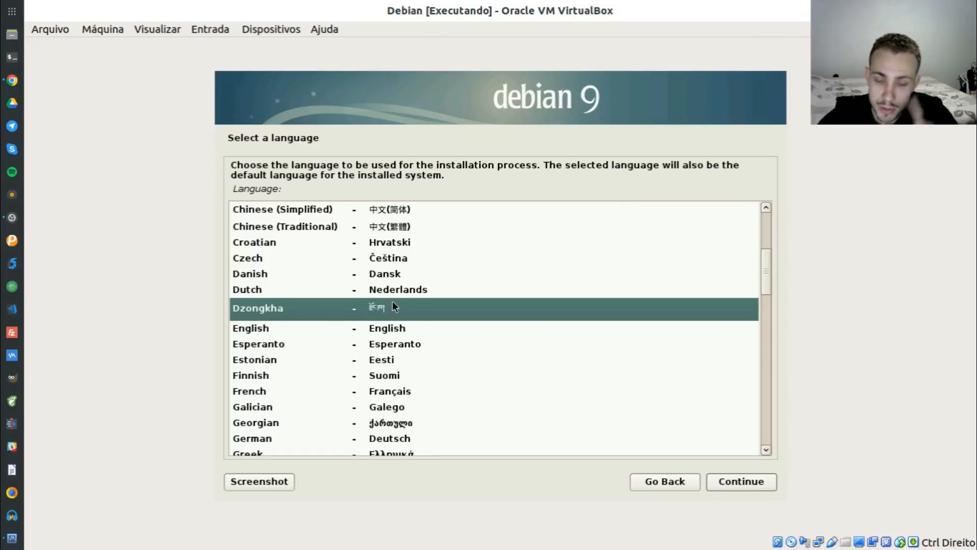
pyautogui.write('p')
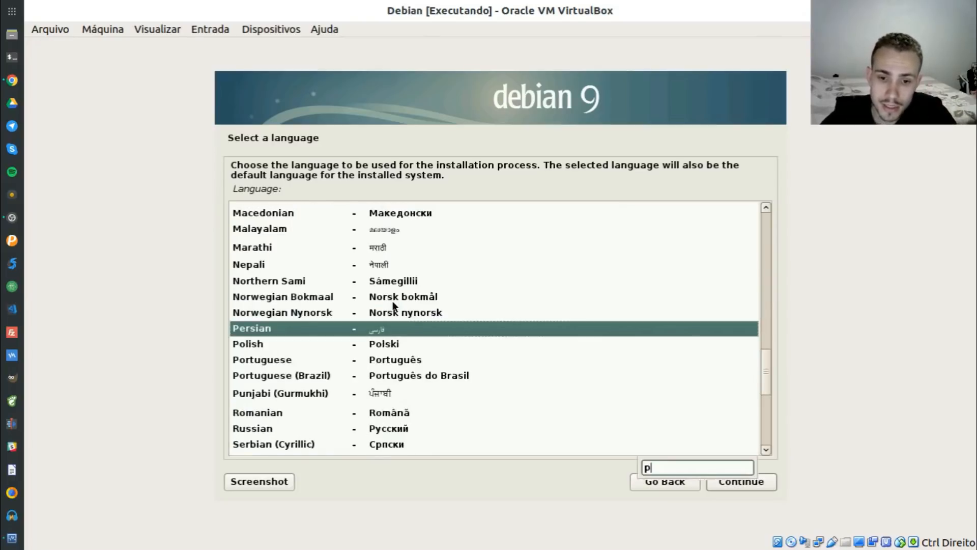
pyautogui.press('Down')
pyautogui.press('Down')
pyautogui.press('Up')
pyautogui.press('Down')
pyautogui.press('Down')
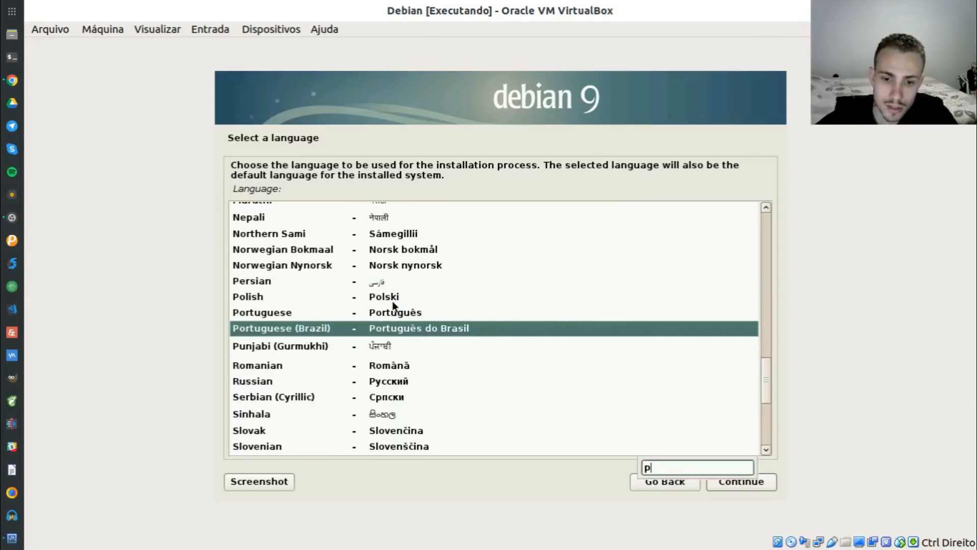
pyautogui.click(751, 482)
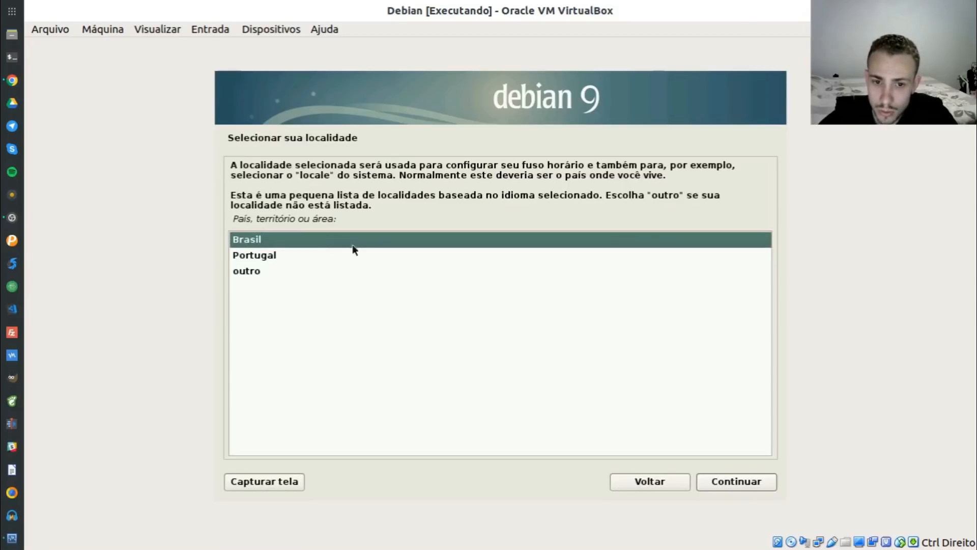
pyautogui.click(730, 481)
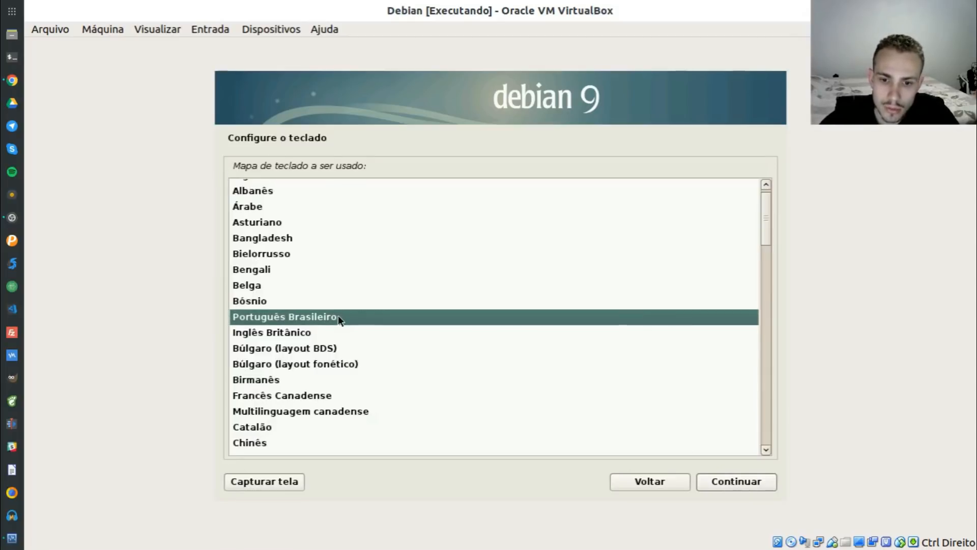
# Accept the Português Brasileiro keyboard layout
pyautogui.click(736, 481)
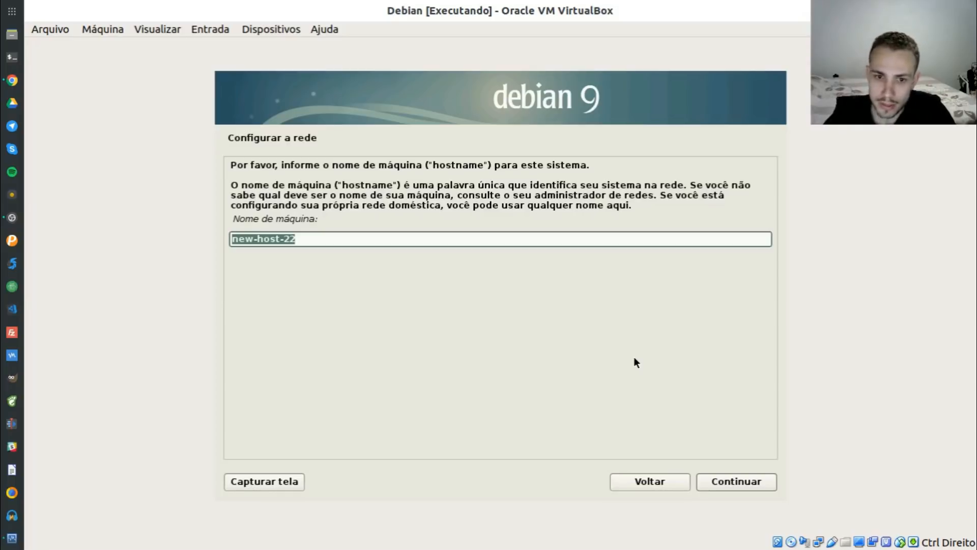
# Set the hostname to debian9 and keep the default domain home
pyautogui.write('debaj')
pyautogui.press('BackSpace')
pyautogui.press('BackSpace')
pyautogui.write('ian9')
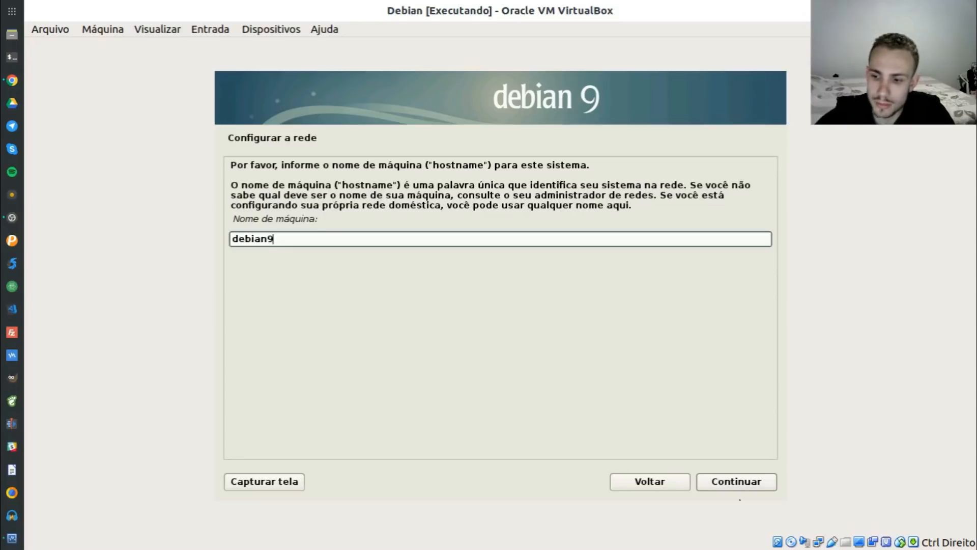
pyautogui.click(733, 481)
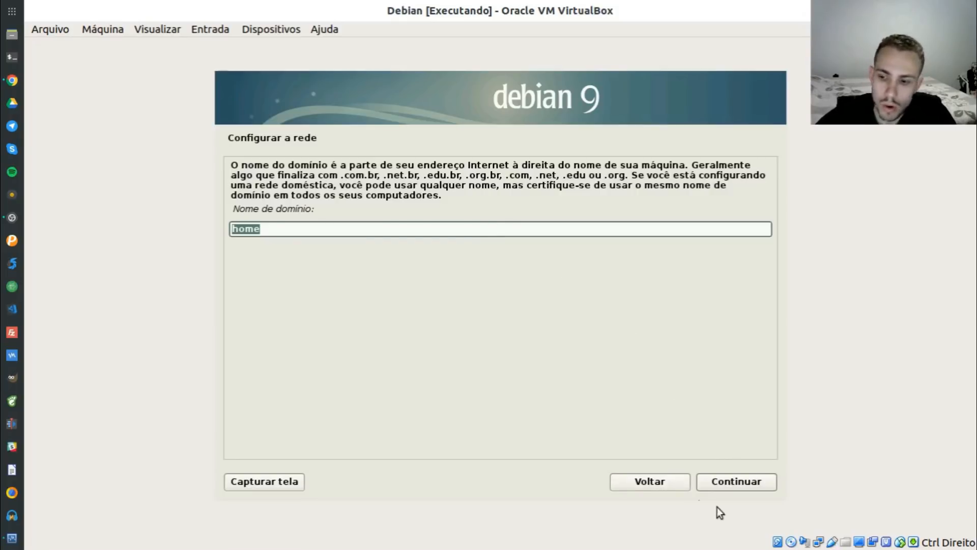
pyautogui.click(728, 485)
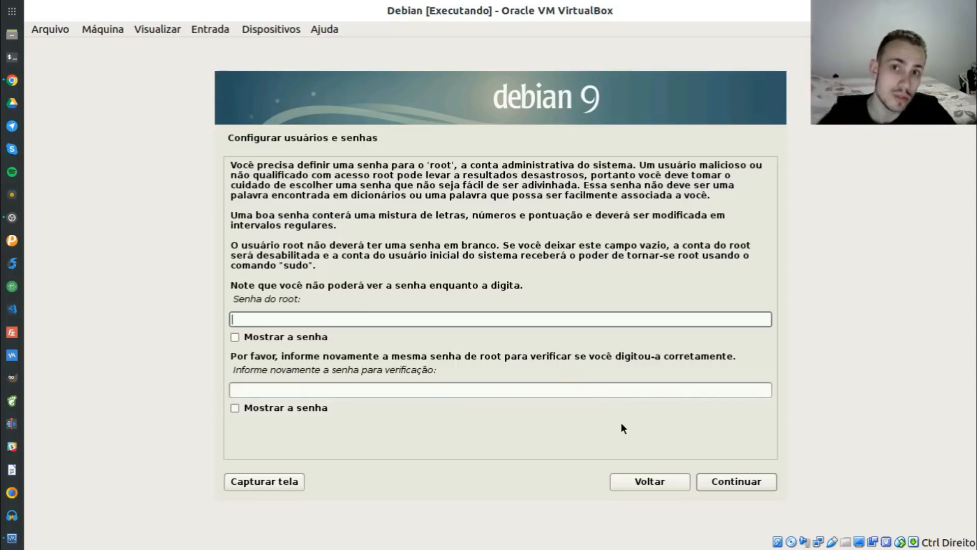
# Leave the root password blank and enter the new user's full name
pyautogui.click(742, 481)
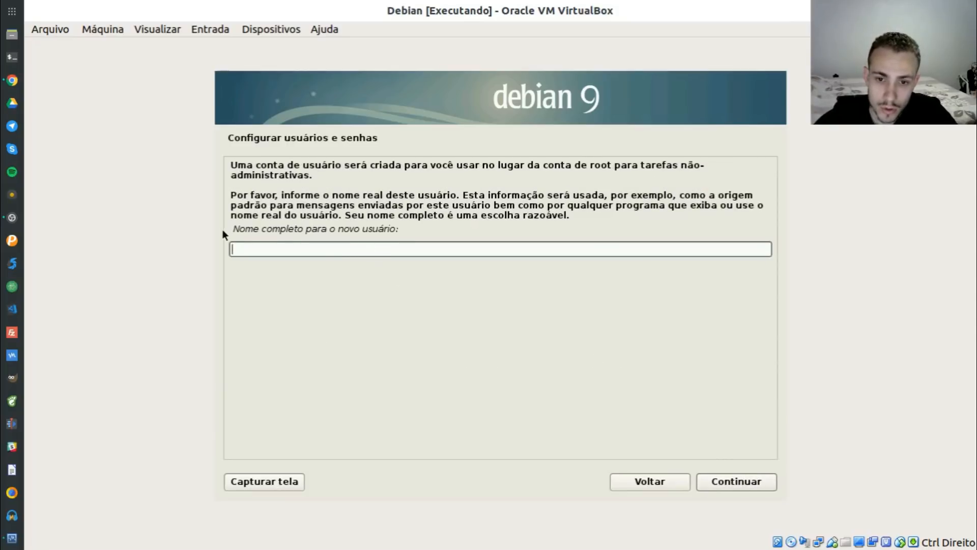
pyautogui.moveTo(233, 228); pyautogui.dragTo(396, 229)
pyautogui.click(389, 246)
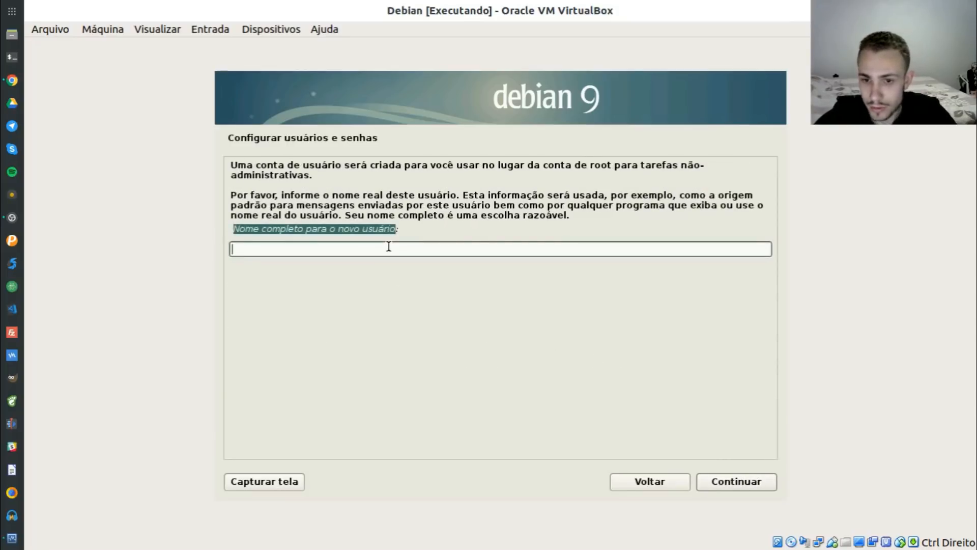
pyautogui.write('Mateus Ga')
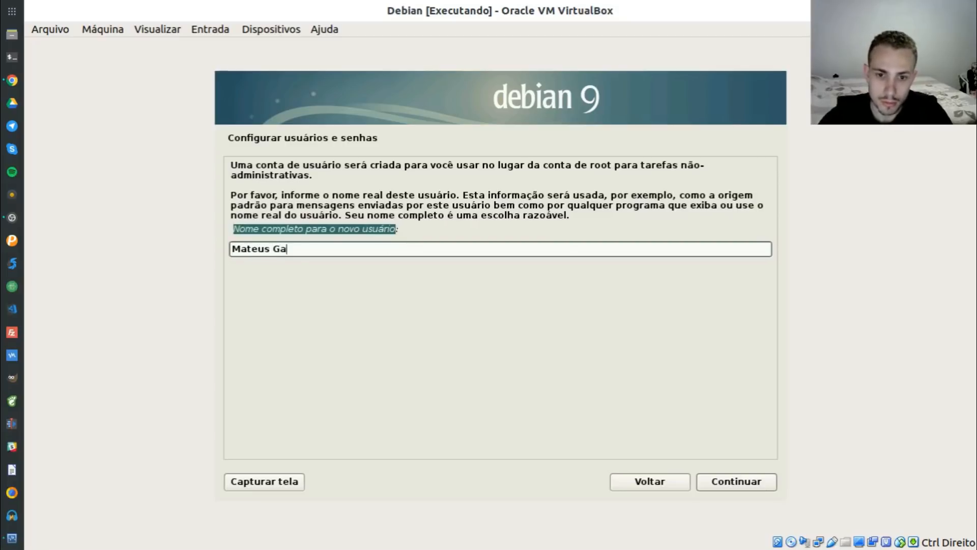
pyautogui.write('briel Müller')
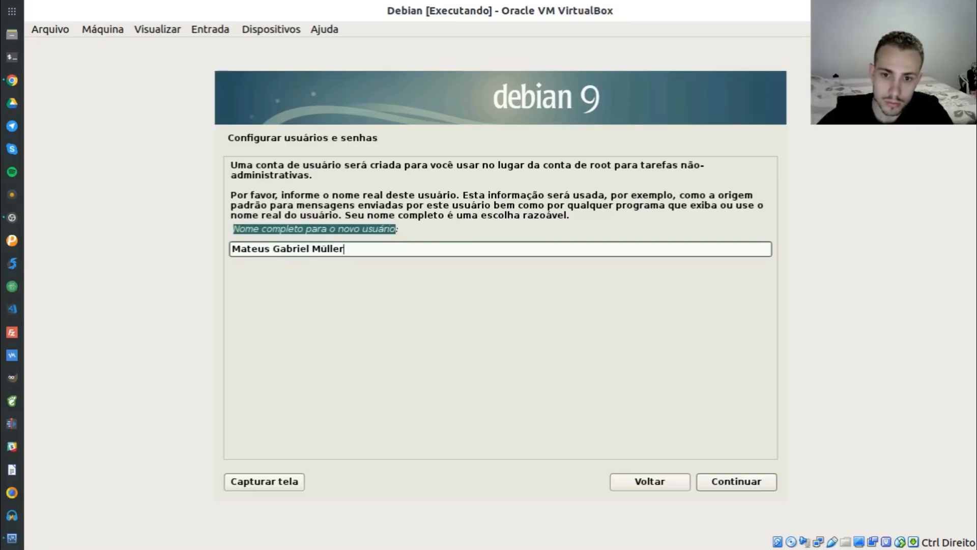
pyautogui.click(738, 481)
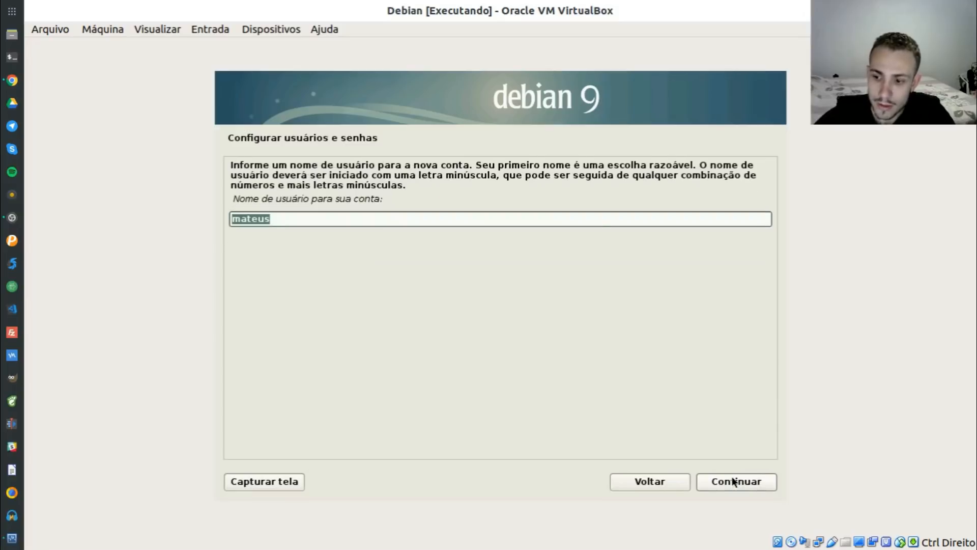
# Keep the suggested username, then enter and confirm the user's password
pyautogui.click(311, 219)
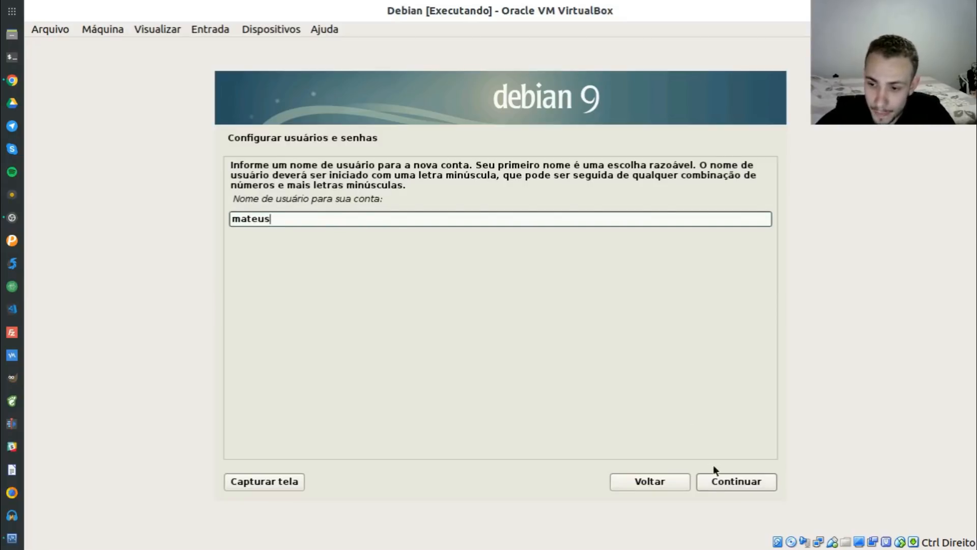
pyautogui.click(726, 482)
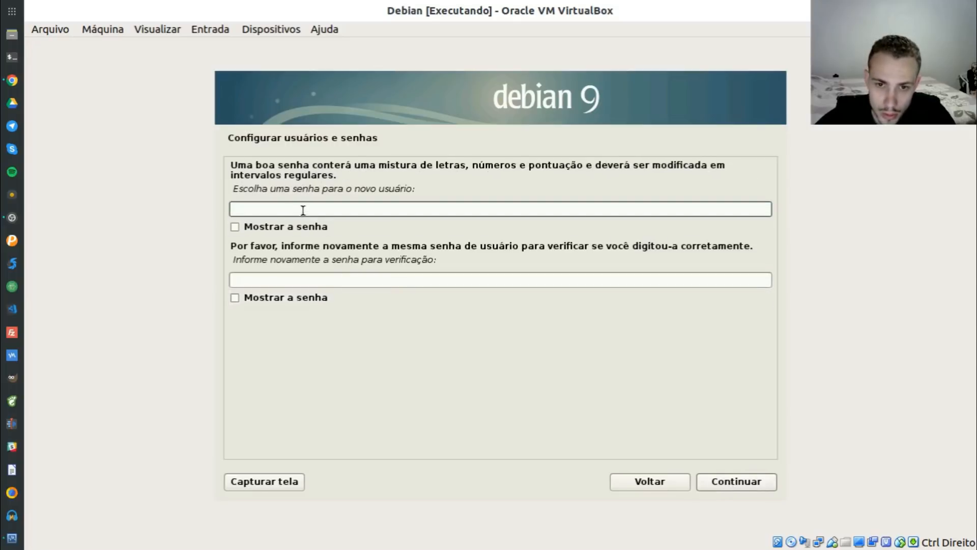
pyautogui.write('12')
pyautogui.click(283, 277)
pyautogui.write('12')
pyautogui.click(726, 481)
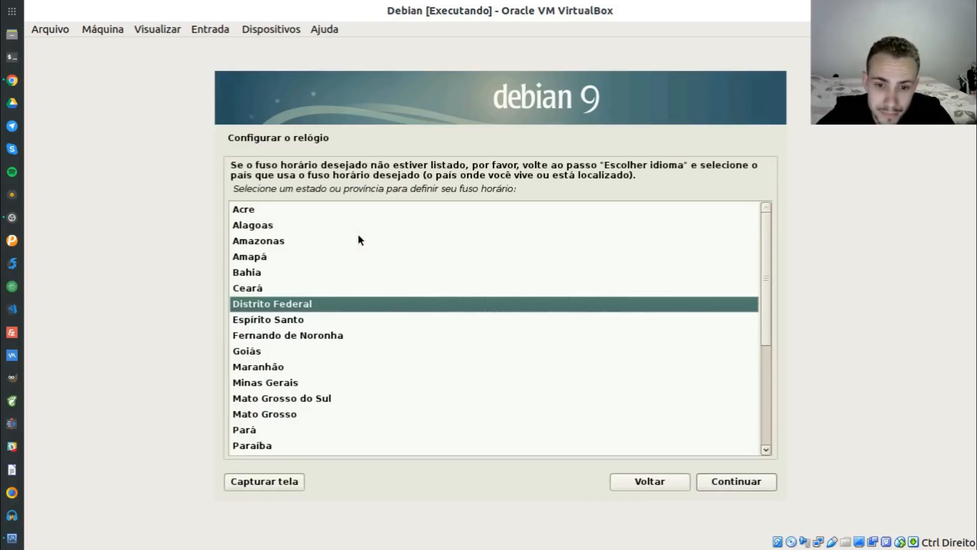
# Pick Rio Grande do Sul from the time zone list and continue
pyautogui.click(310, 304)
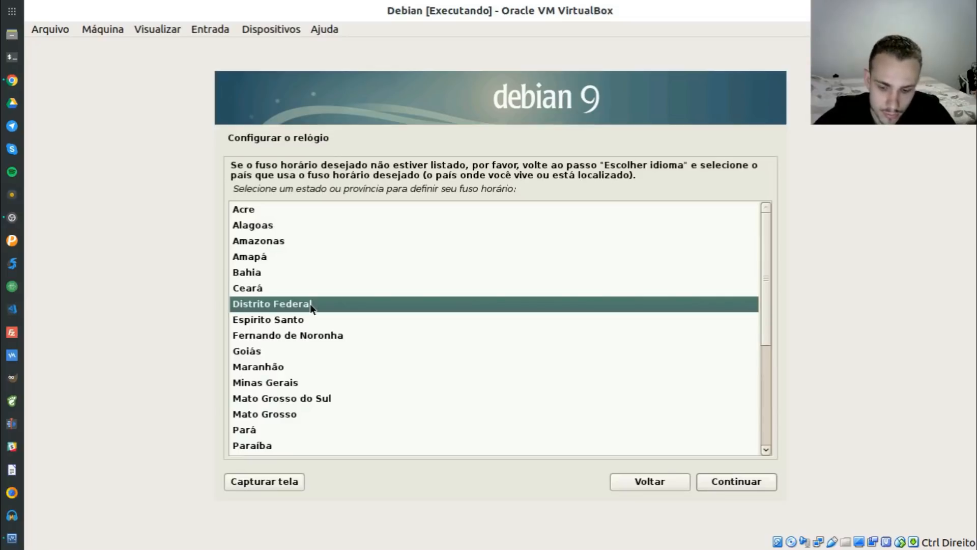
pyautogui.write('s')
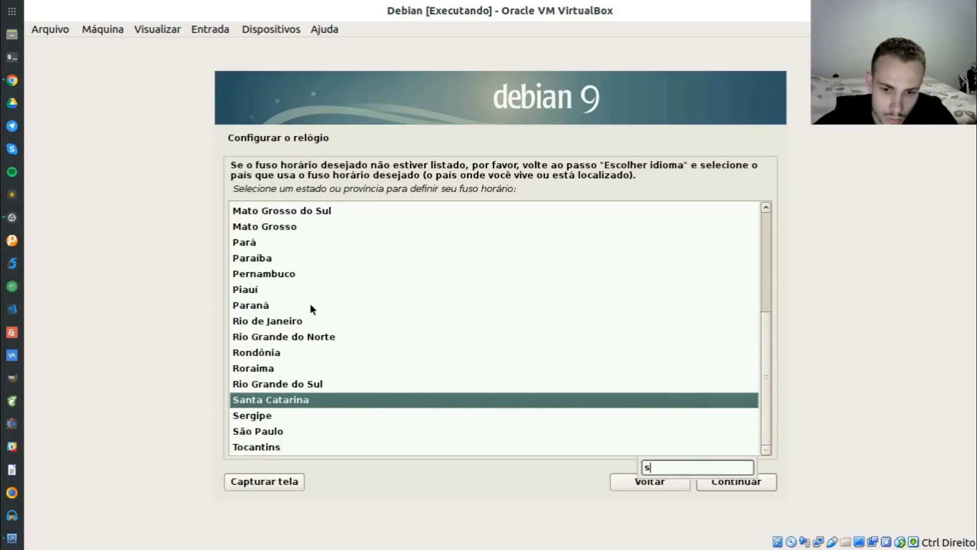
pyautogui.click(290, 384)
pyautogui.click(743, 484)
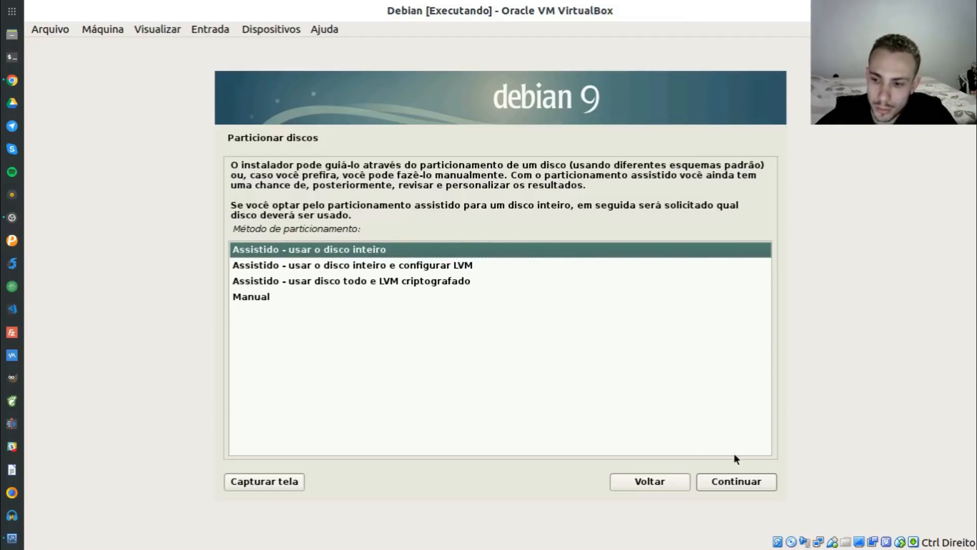
# Preview the guided partitioning schemes for the 21.5 GB disk, then back out to the method list
pyautogui.click(750, 488)
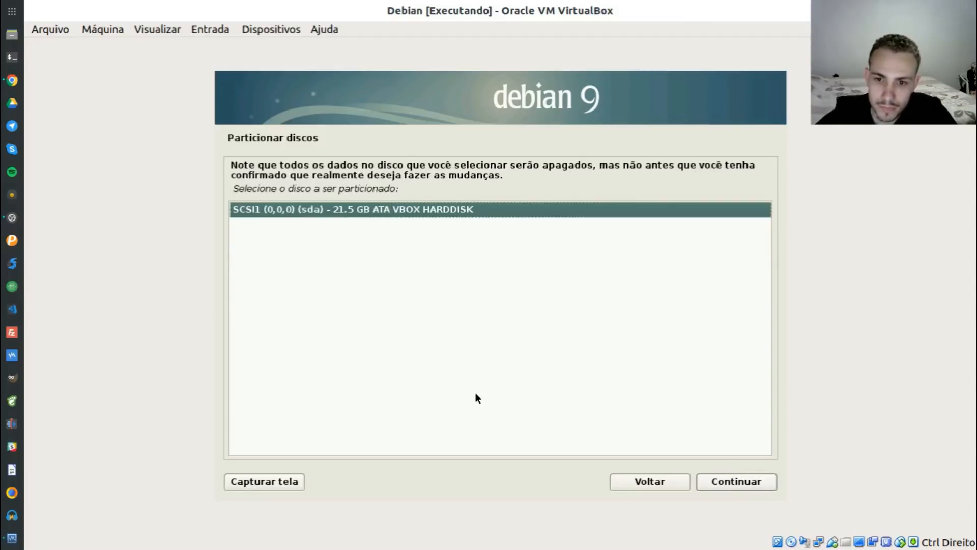
pyautogui.click(734, 481)
pyautogui.click(359, 266)
pyautogui.click(380, 248)
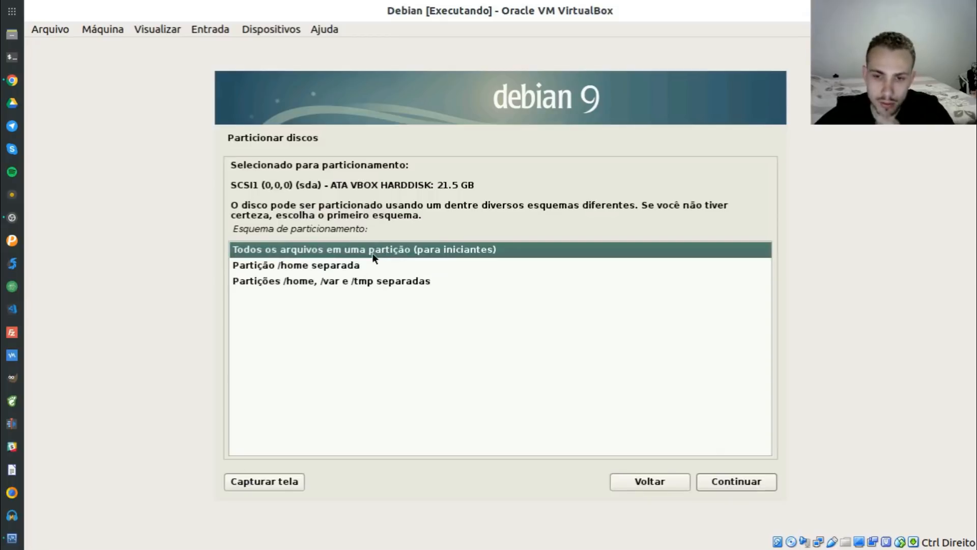
pyautogui.click(323, 267)
pyautogui.click(361, 283)
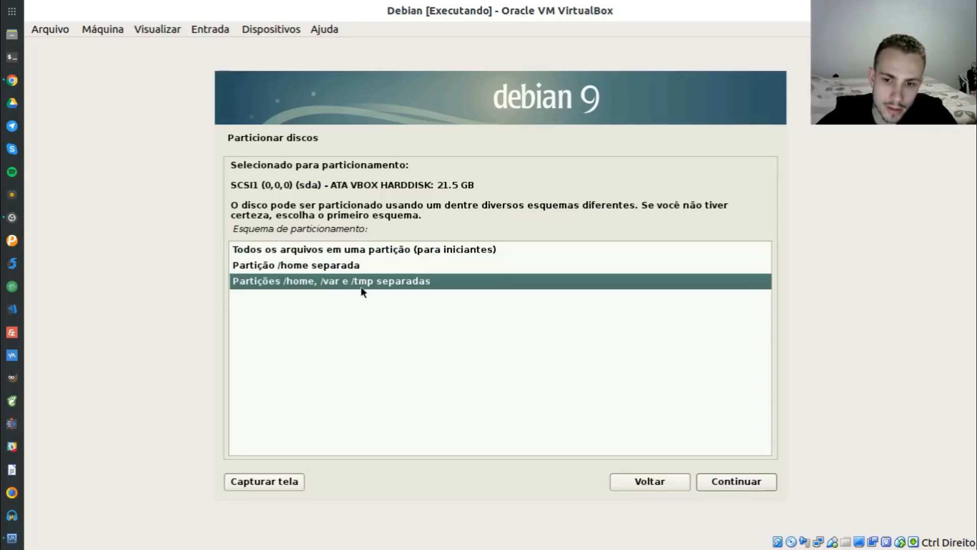
pyautogui.click(643, 480)
pyautogui.click(644, 481)
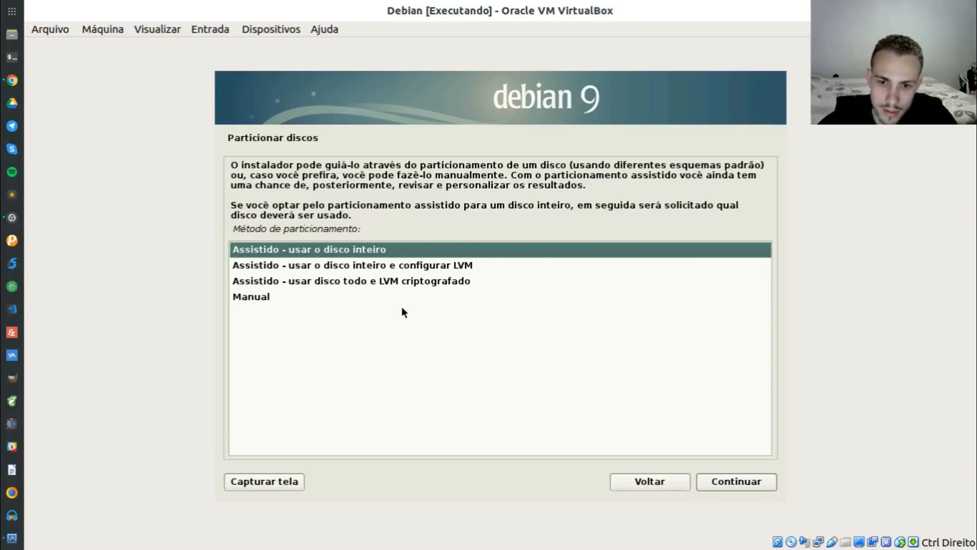
# Choose Manual as the partitioning method to open the partition overview
pyautogui.click(270, 300)
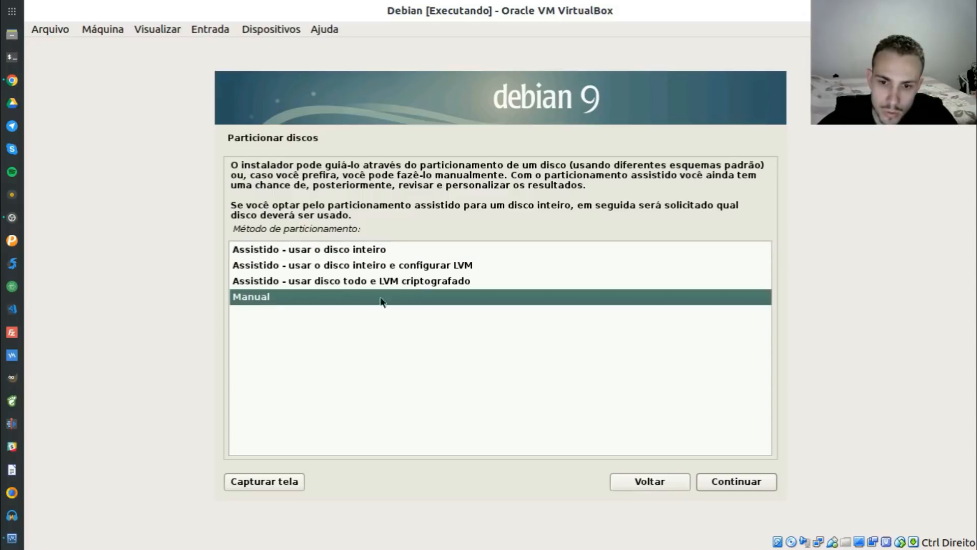
pyautogui.click(428, 269)
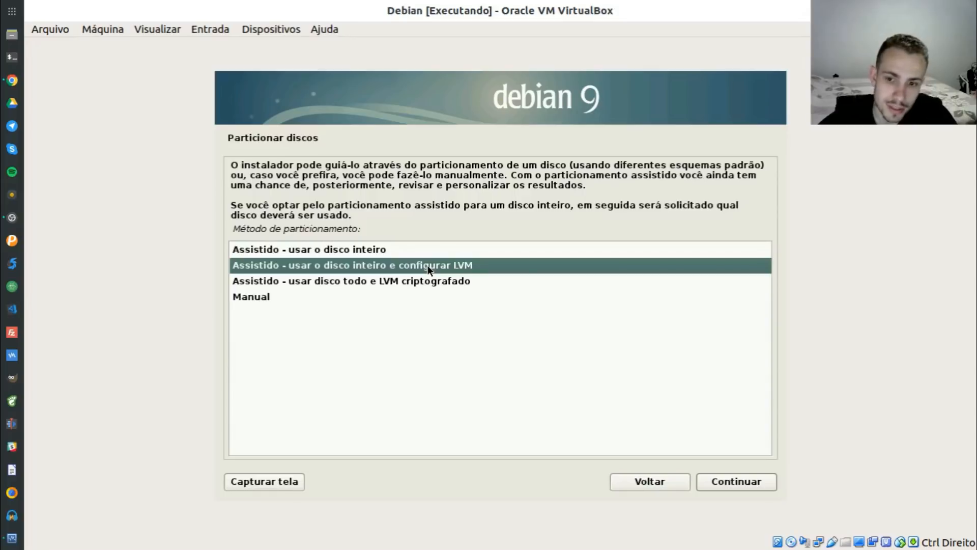
pyautogui.click(405, 283)
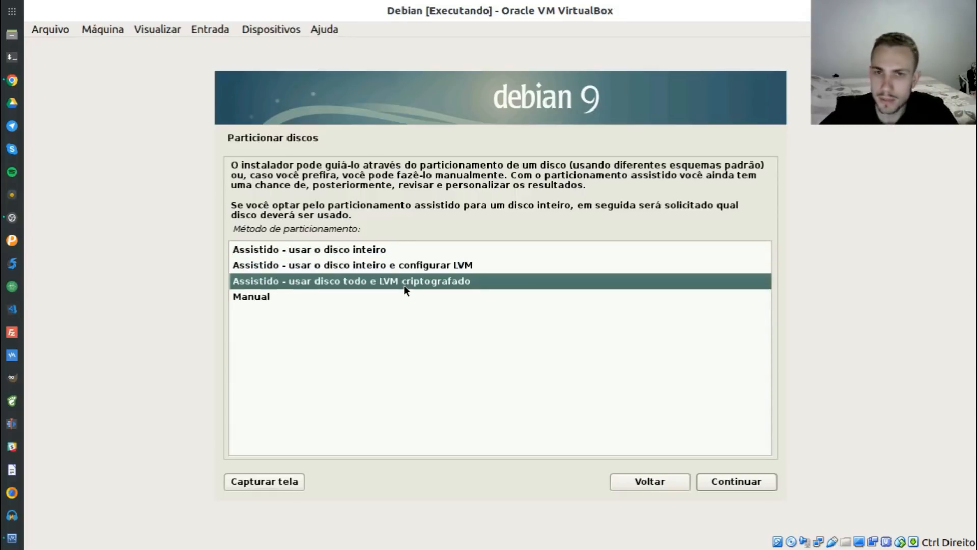
pyautogui.click(253, 297)
pyautogui.click(734, 486)
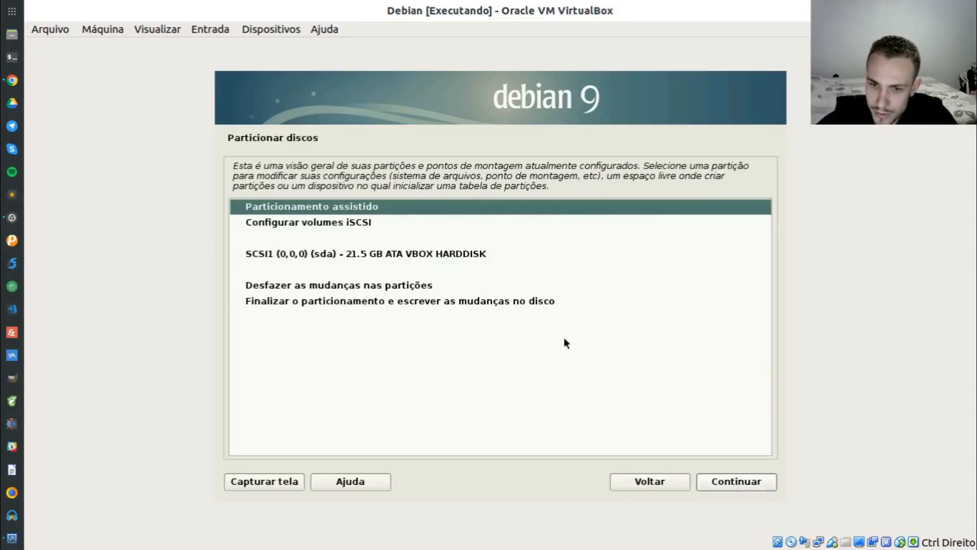
# Create a new empty partition table on the SCSI1 (sda) 21.5 GB disk
pyautogui.click(362, 255)
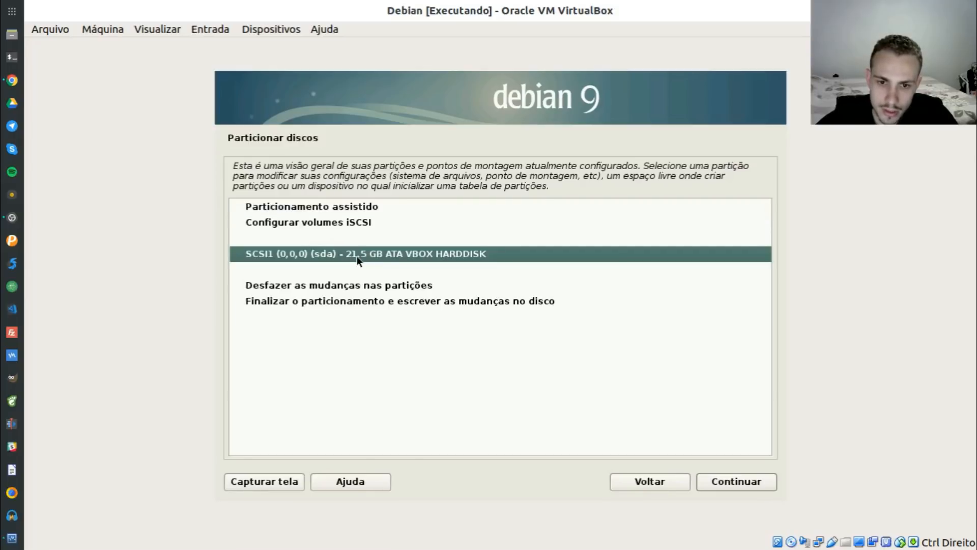
pyautogui.doubleClick(356, 255)
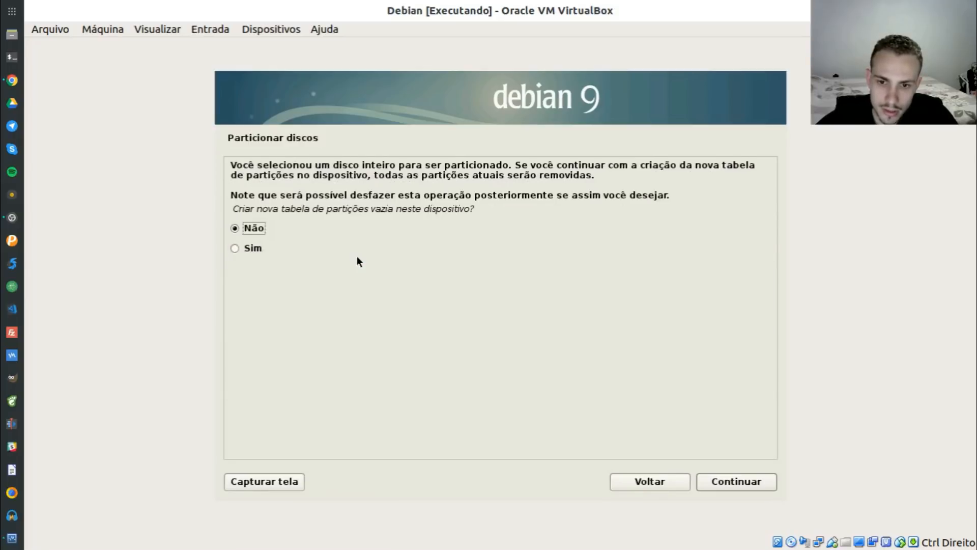
pyautogui.click(292, 249)
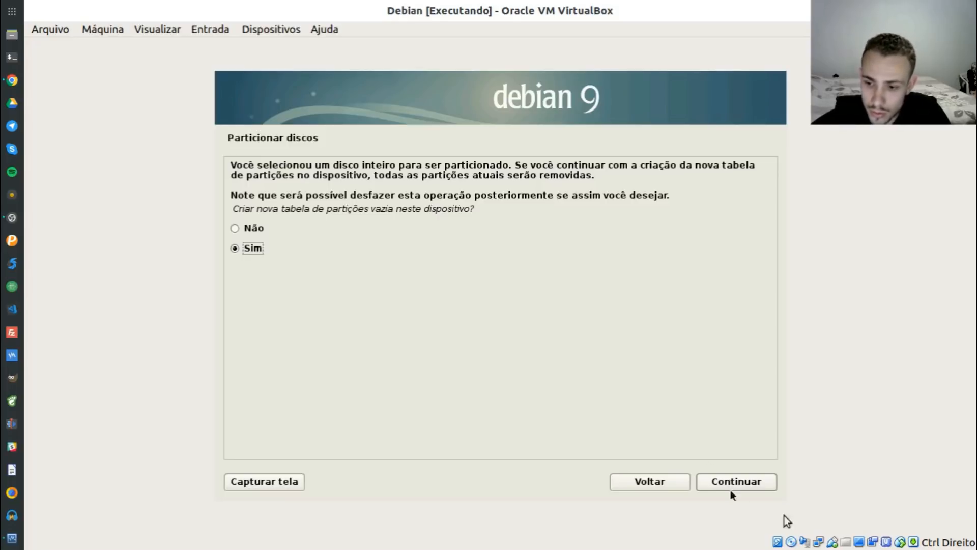
pyautogui.click(754, 486)
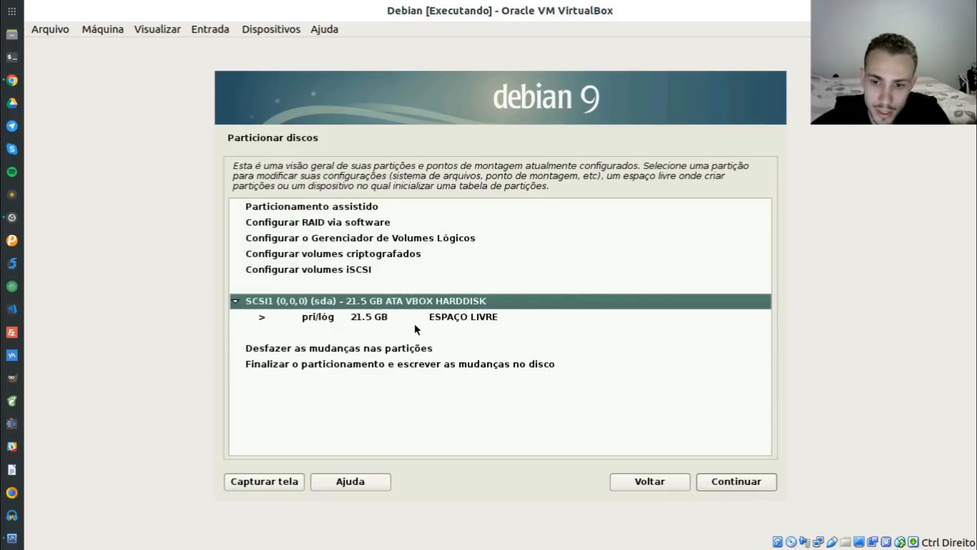
# Select the resulting 21.5 GB free-space row
pyautogui.click(373, 317)
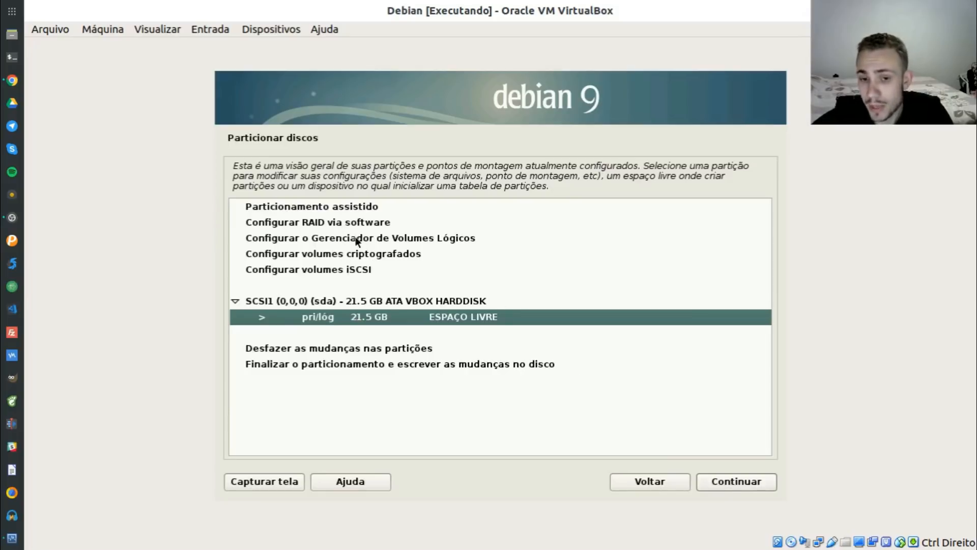
pyautogui.click(358, 224)
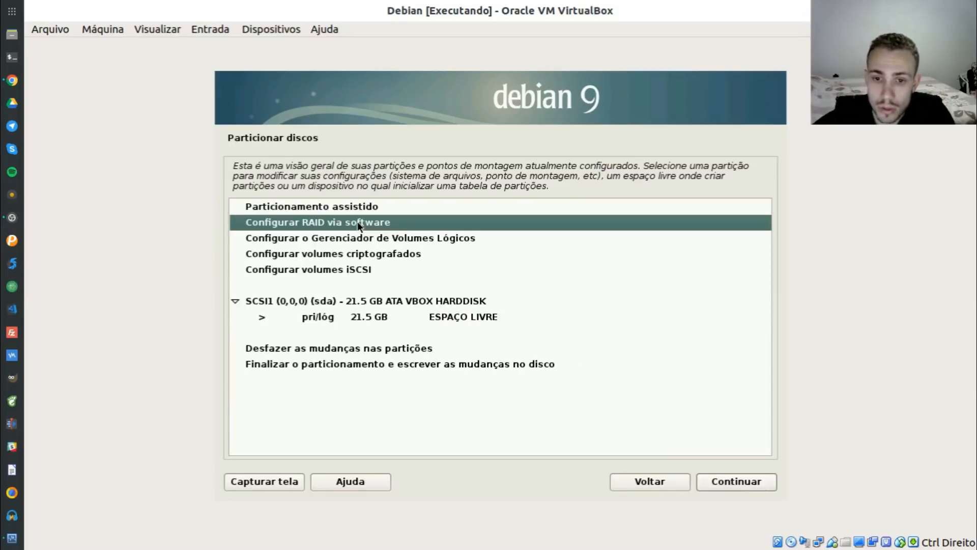
pyautogui.click(378, 254)
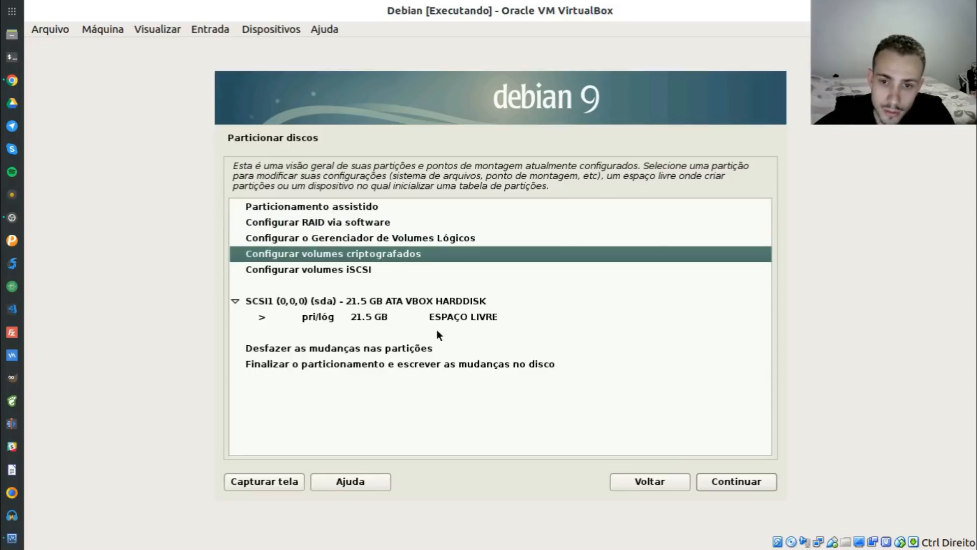
pyautogui.click(371, 318)
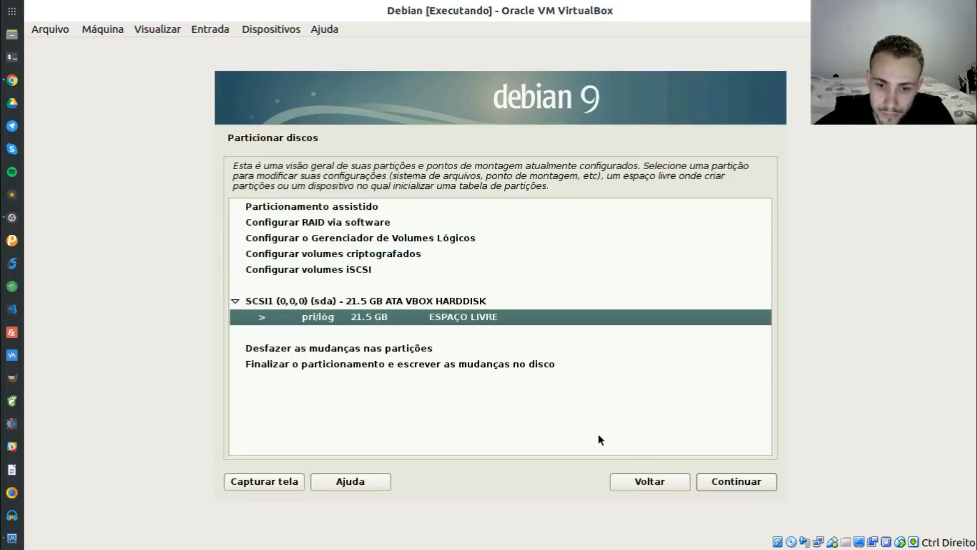
# Create a new partition in the free space, sized 2 GB, primary, at the beginning
pyautogui.click(719, 481)
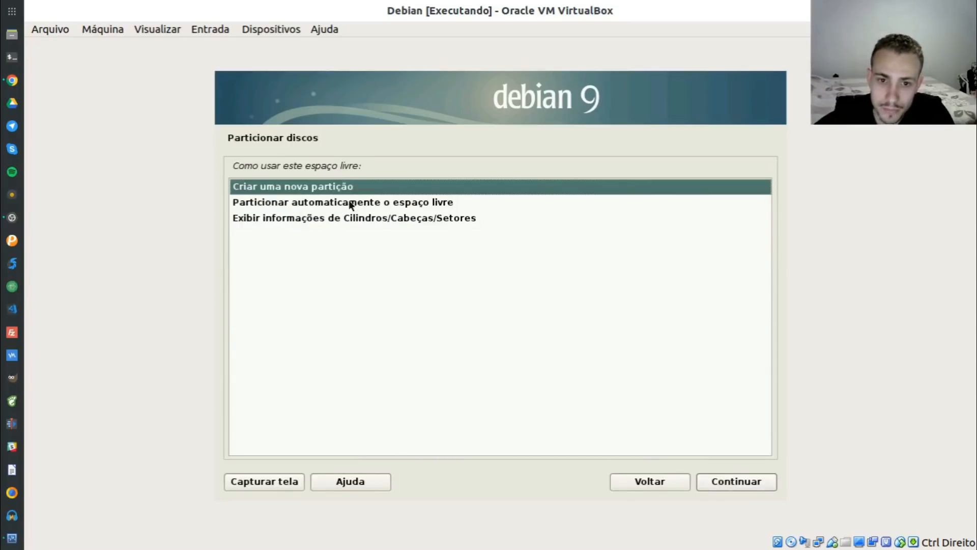
pyautogui.click(718, 486)
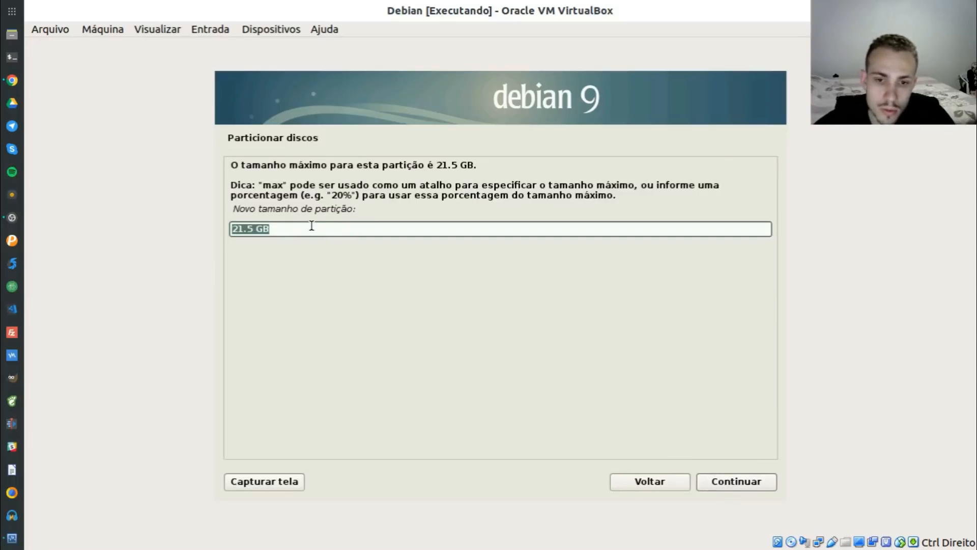
pyautogui.press('Left')
pyautogui.press('Right')
pyautogui.press('Right')
pyautogui.press('Right')
pyautogui.press('Right')
pyautogui.press('BackSpace')
pyautogui.press('BackSpace')
pyautogui.press('BackSpace')
pyautogui.press('BackSpace')
pyautogui.write('2')
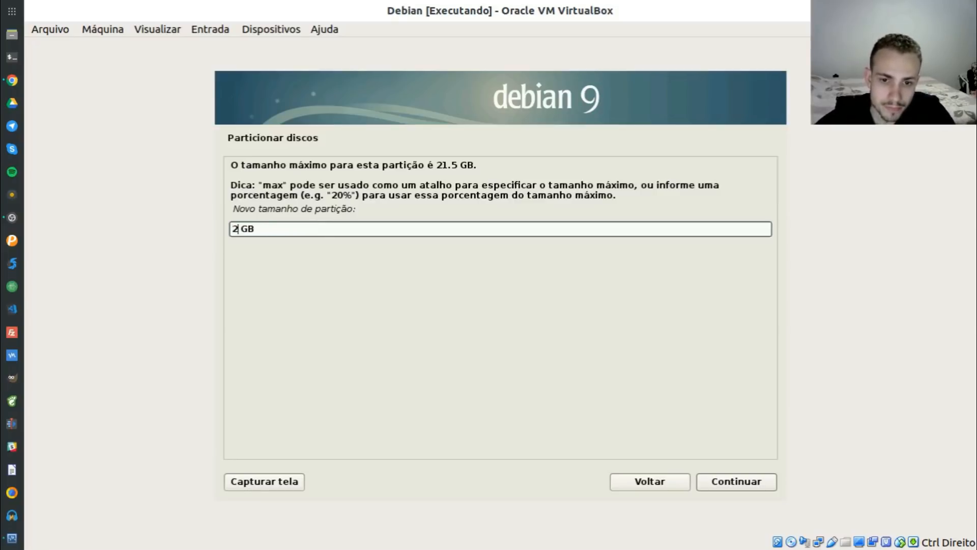
pyautogui.click(733, 482)
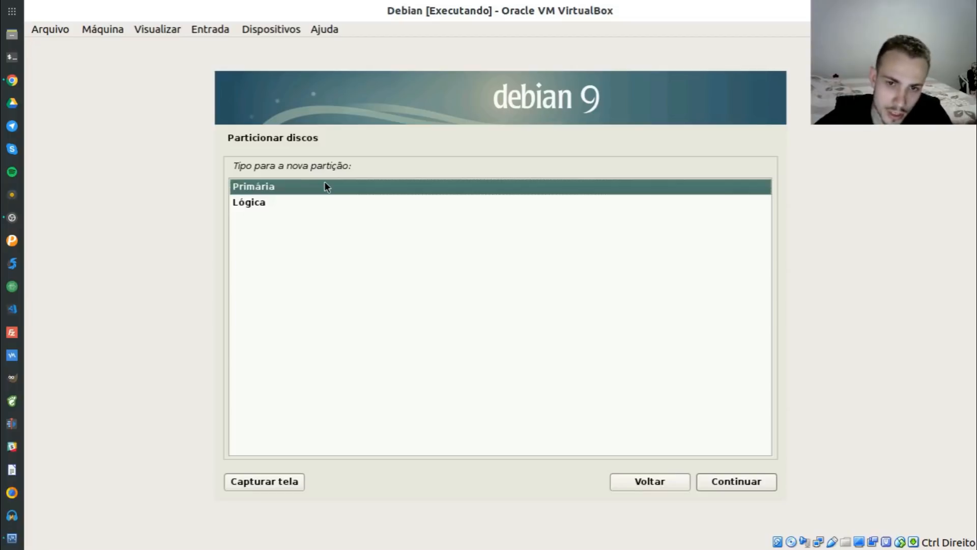
pyautogui.click(727, 482)
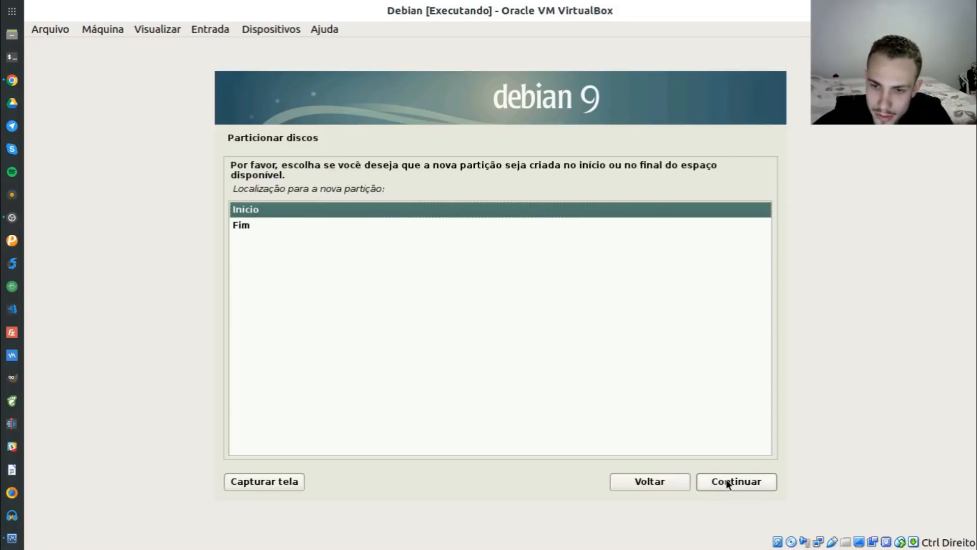
pyautogui.click(729, 481)
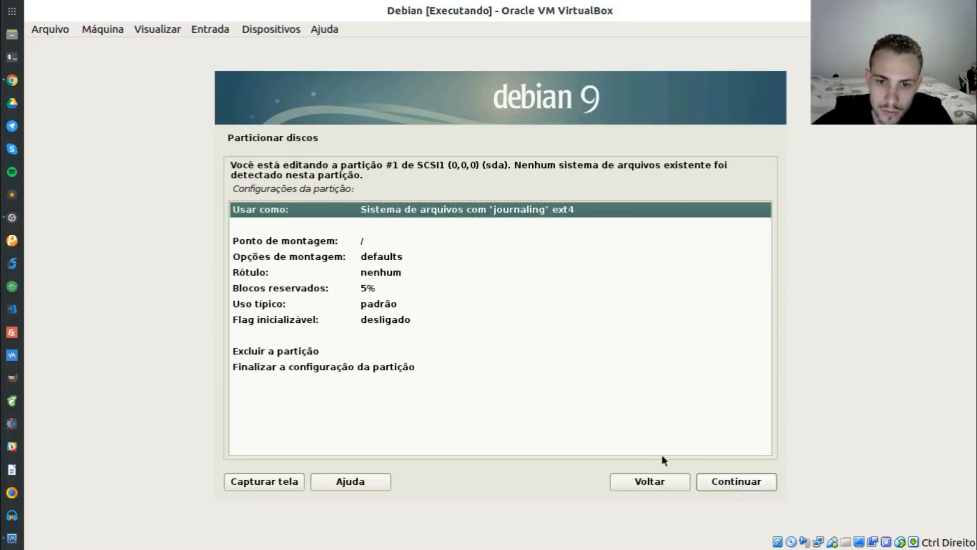
# Set partition #1 to be used as a swap area and finish its setup
pyautogui.doubleClick(461, 209)
pyautogui.doubleClick(337, 313)
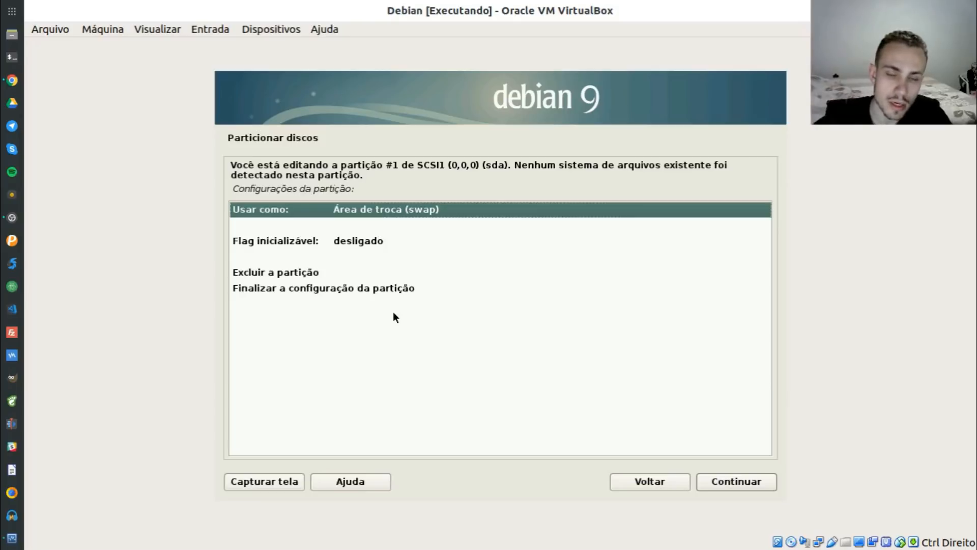
pyautogui.doubleClick(303, 289)
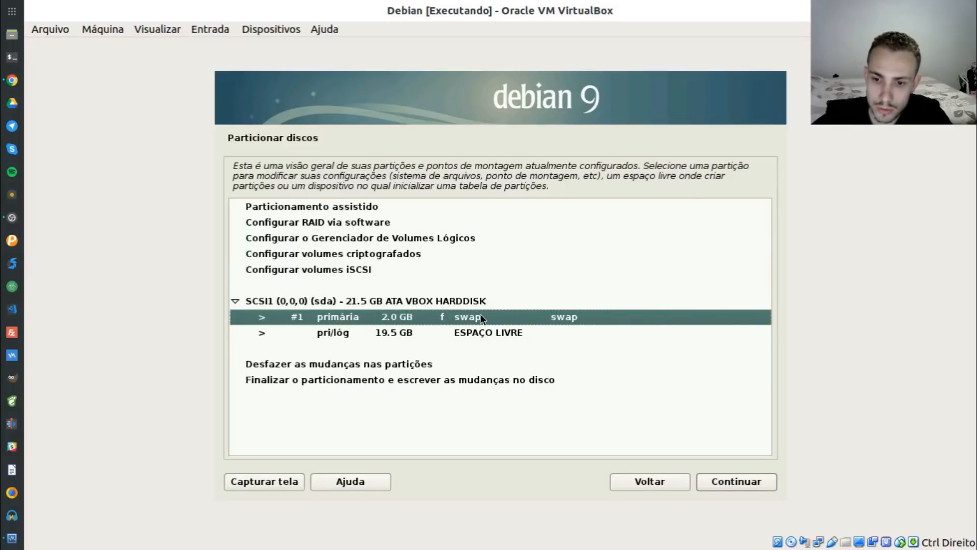
# Create a 9.5 GB primary partition at the start of the 19.5 GB free space and open its Usar como choices
pyautogui.doubleClick(442, 332)
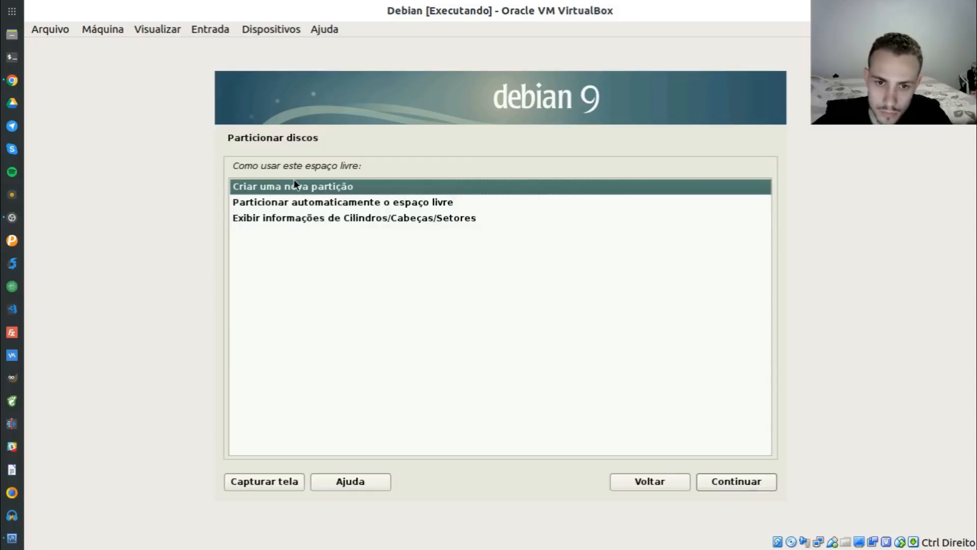
pyautogui.doubleClick(286, 184)
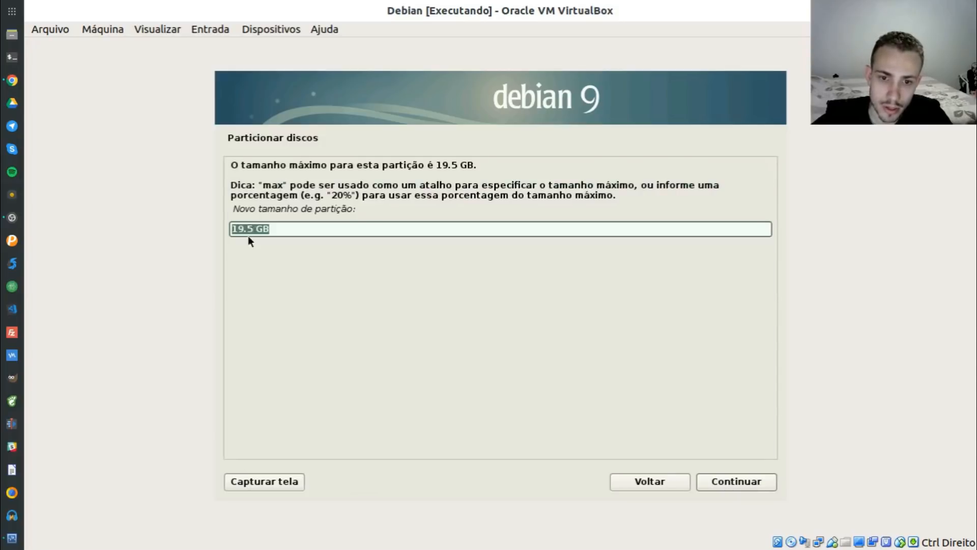
pyautogui.press('Left')
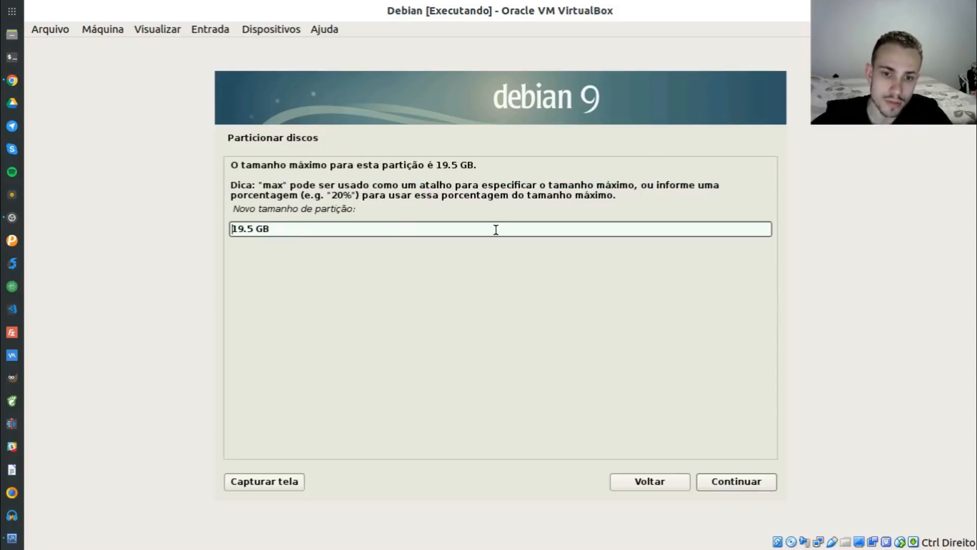
pyautogui.press('Delete')
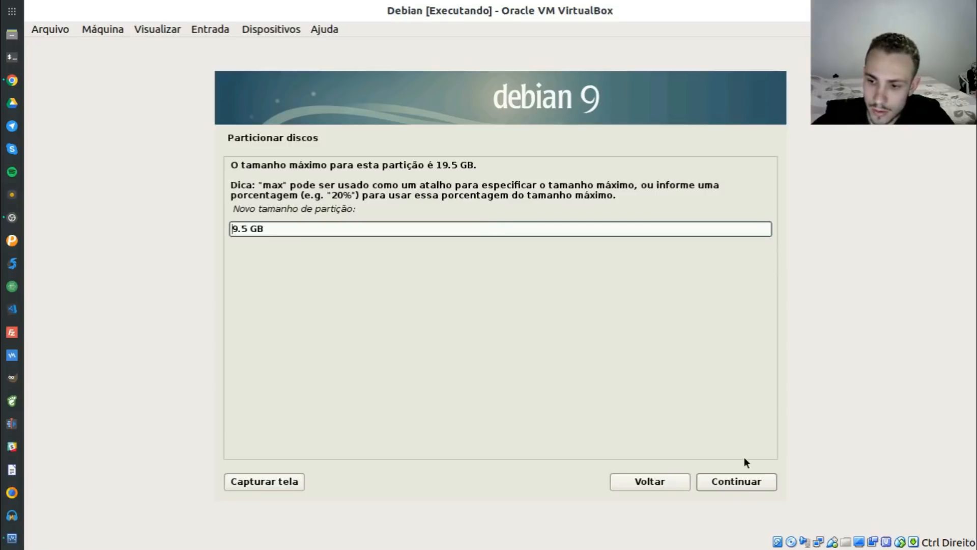
pyautogui.click(734, 482)
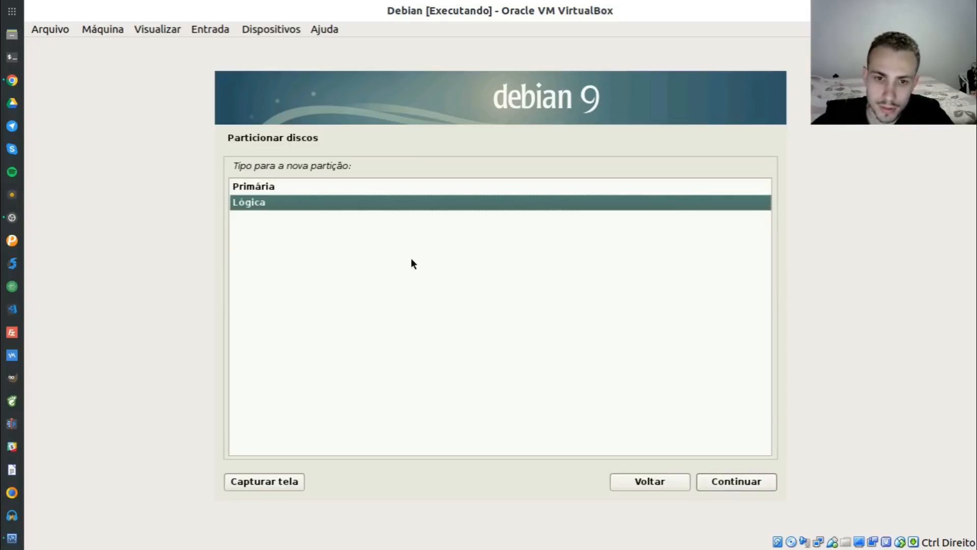
pyautogui.click(253, 190)
pyautogui.doubleClick(252, 190)
pyautogui.doubleClick(267, 210)
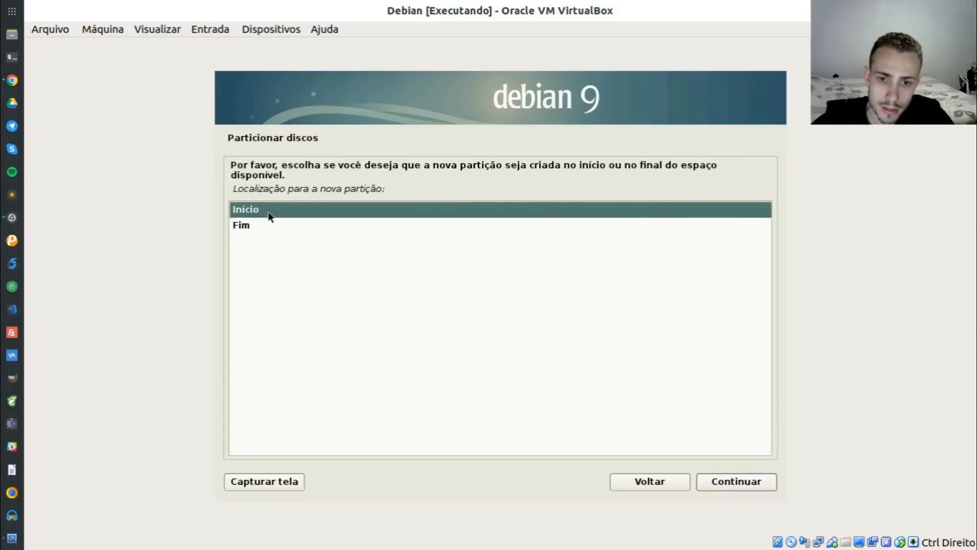
pyautogui.doubleClick(456, 209)
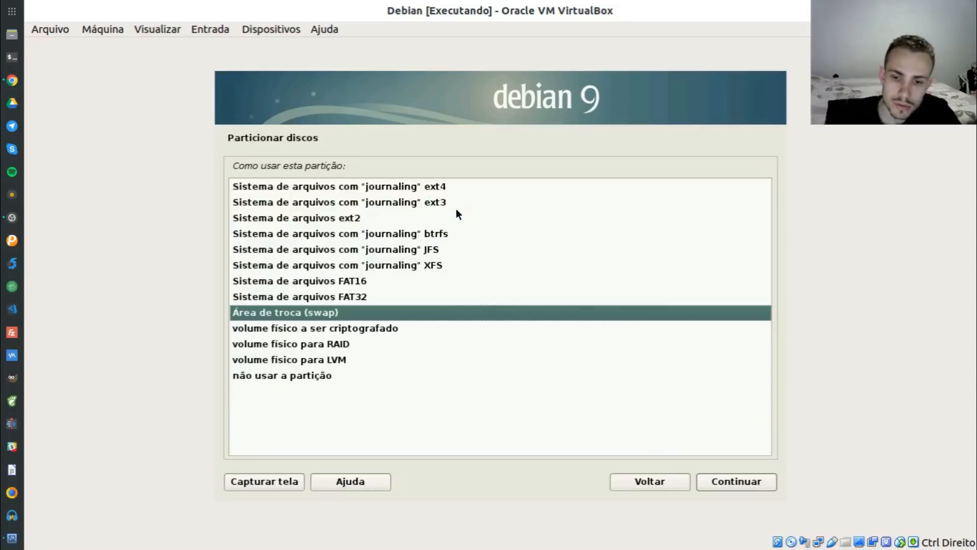
# Compare the file system options, then choose the ext4 journaling file system for partition #2
pyautogui.click(369, 280)
pyautogui.click(376, 297)
pyautogui.click(362, 281)
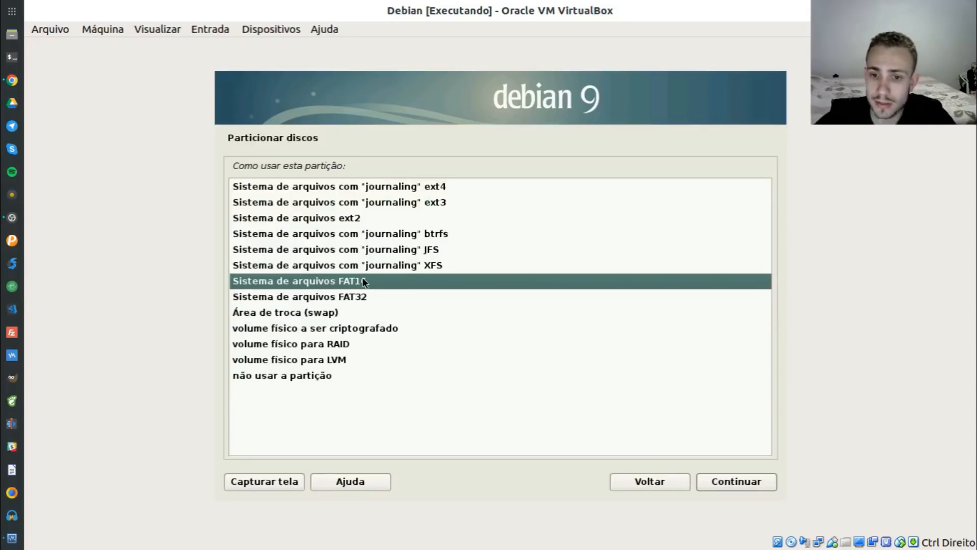
pyautogui.click(392, 265)
pyautogui.click(391, 250)
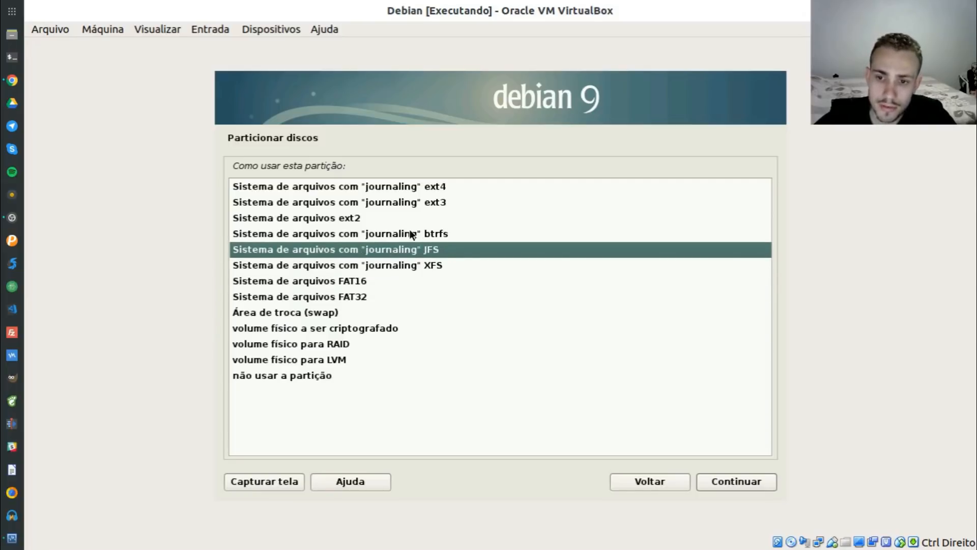
pyautogui.click(402, 234)
pyautogui.click(419, 203)
pyautogui.click(377, 218)
pyautogui.click(449, 203)
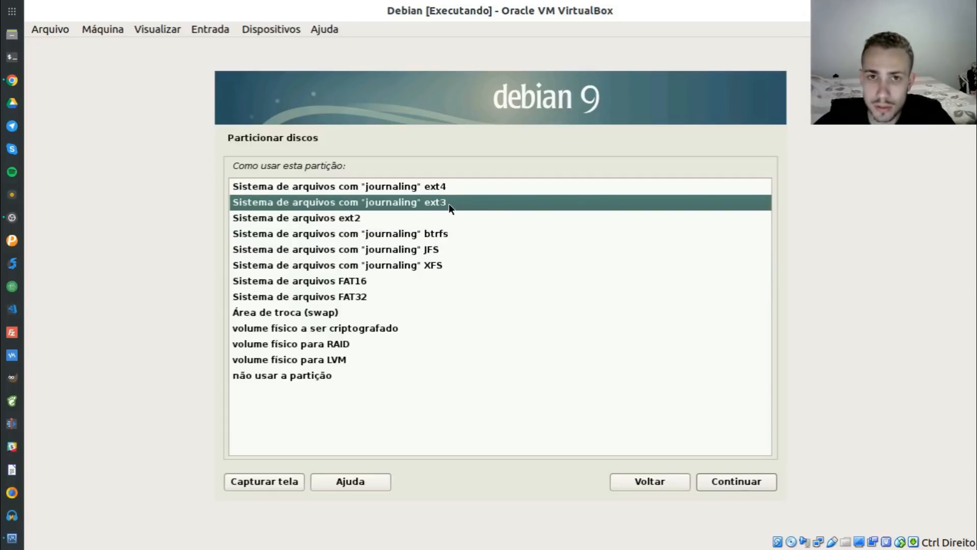
pyautogui.click(435, 188)
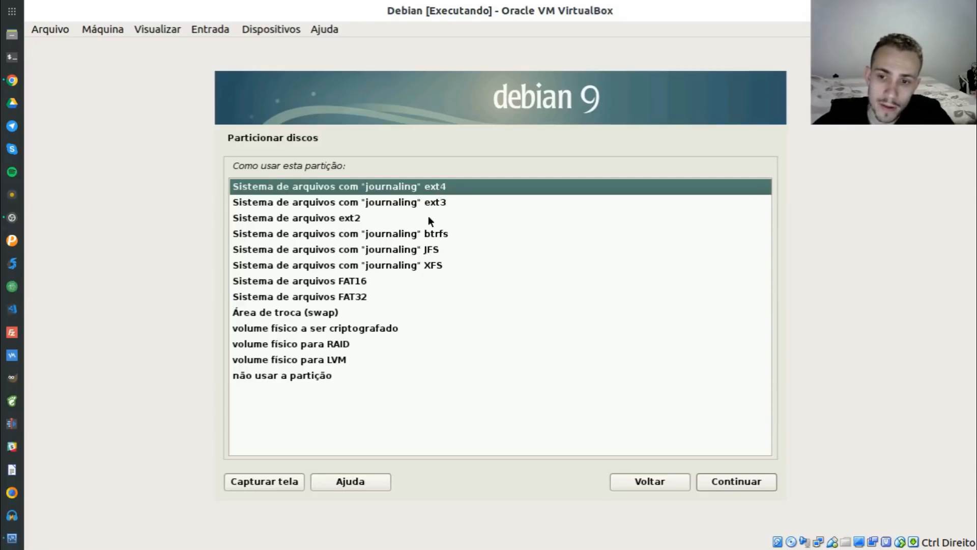
pyautogui.click(419, 233)
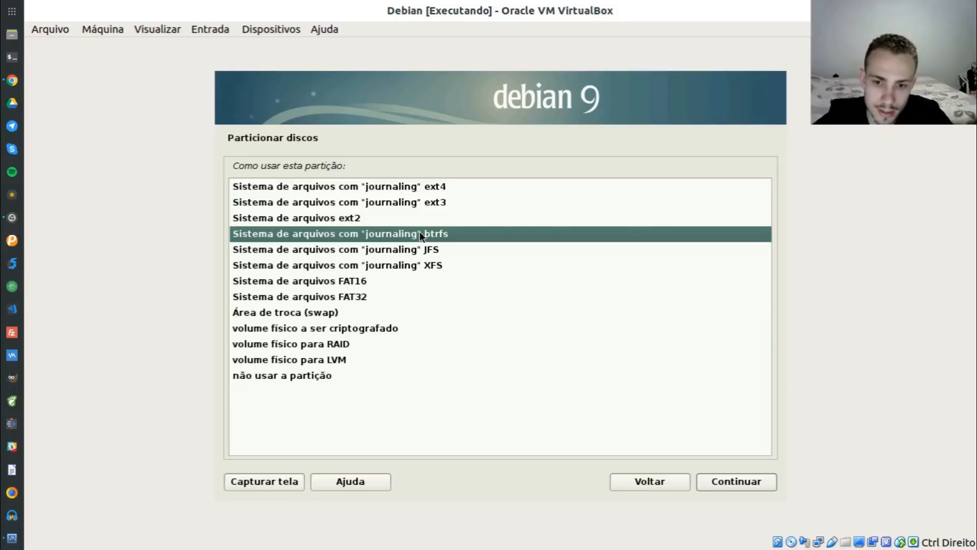
pyautogui.click(451, 185)
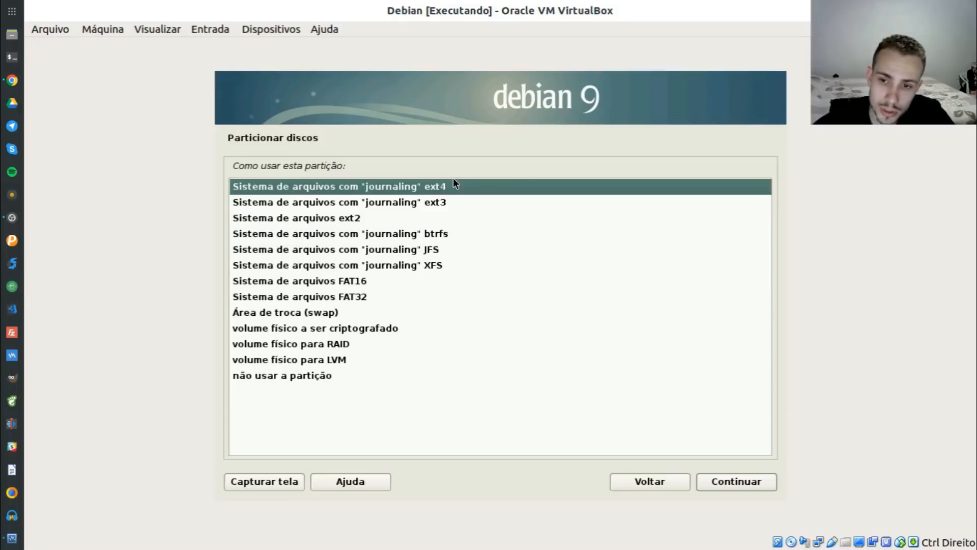
pyautogui.click(444, 265)
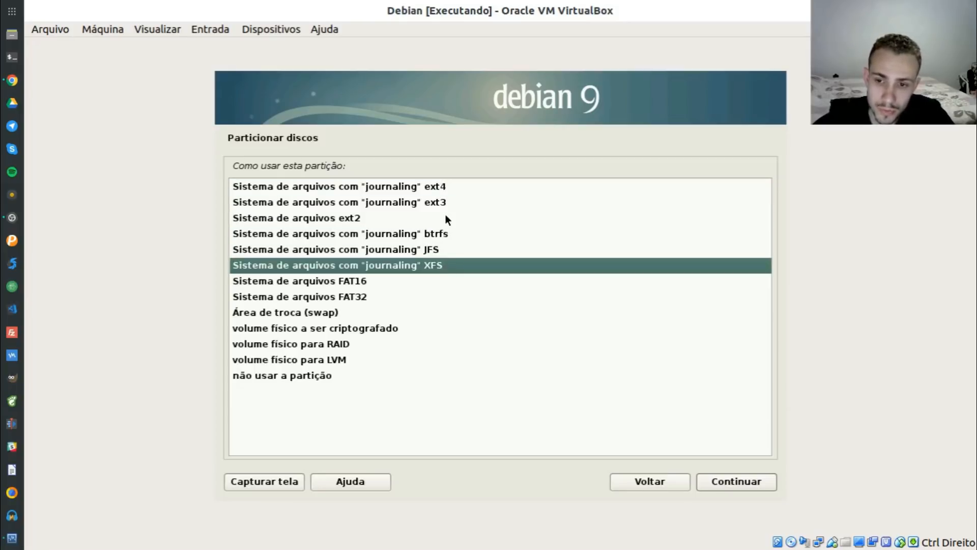
pyautogui.click(437, 187)
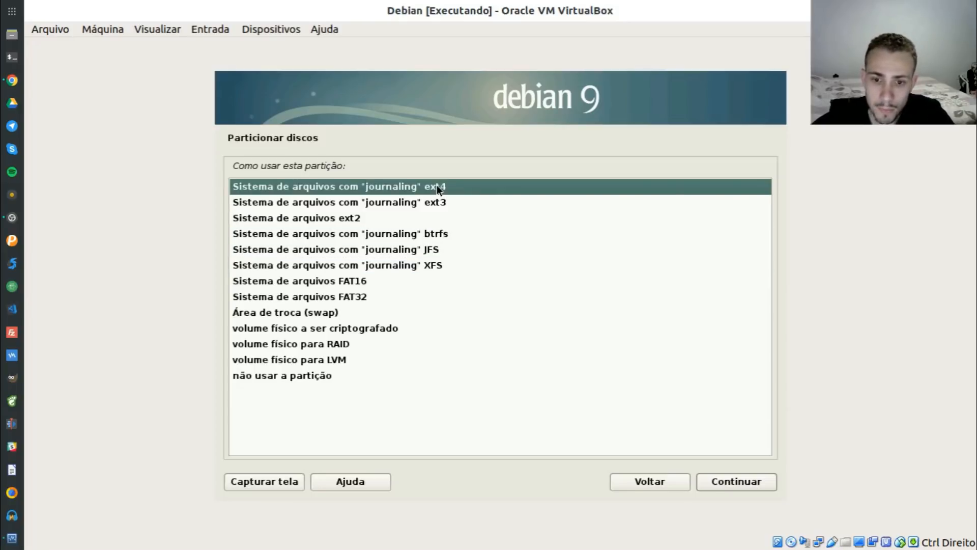
pyautogui.click(727, 480)
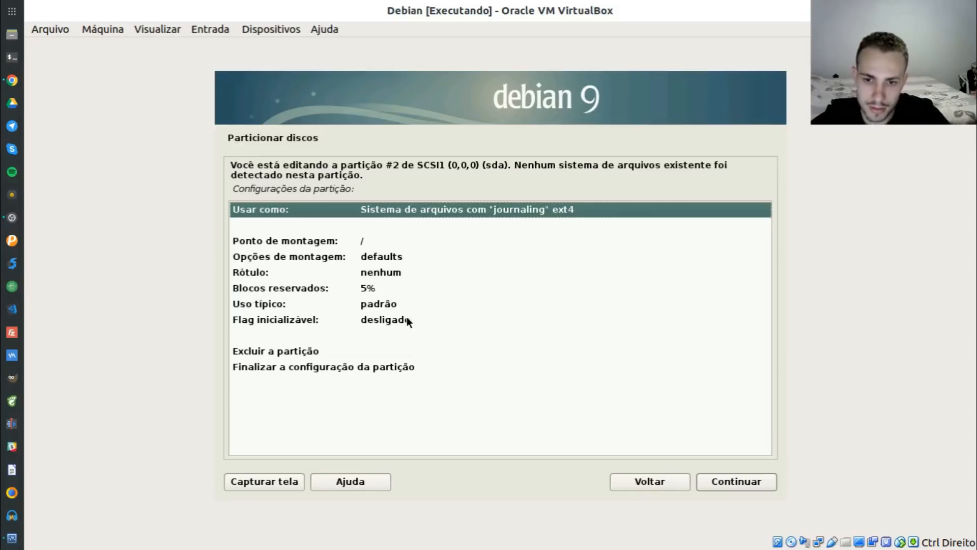
# Finish partition #2 as 9.5 GB ext4 at /, then open the remaining 10.0 GB free space
pyautogui.click(314, 243)
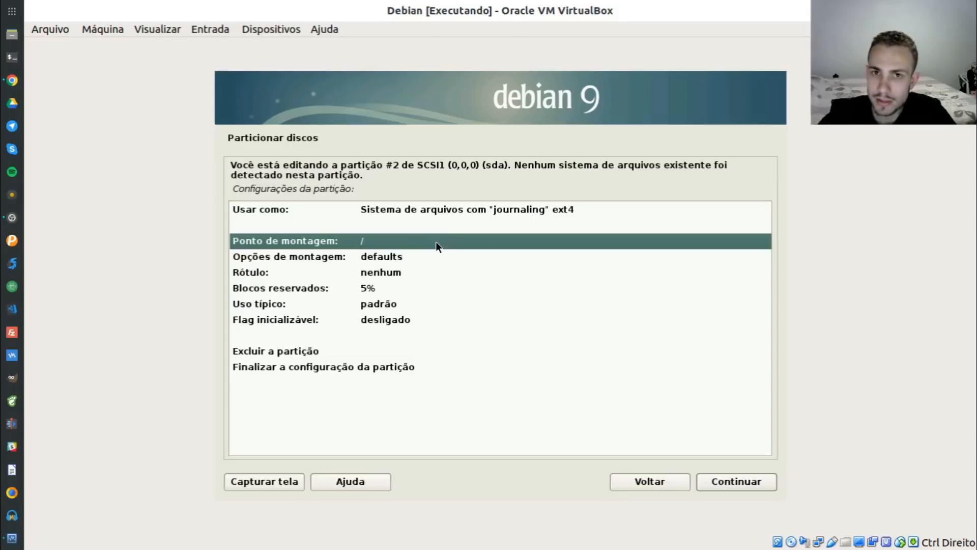
pyautogui.click(463, 209)
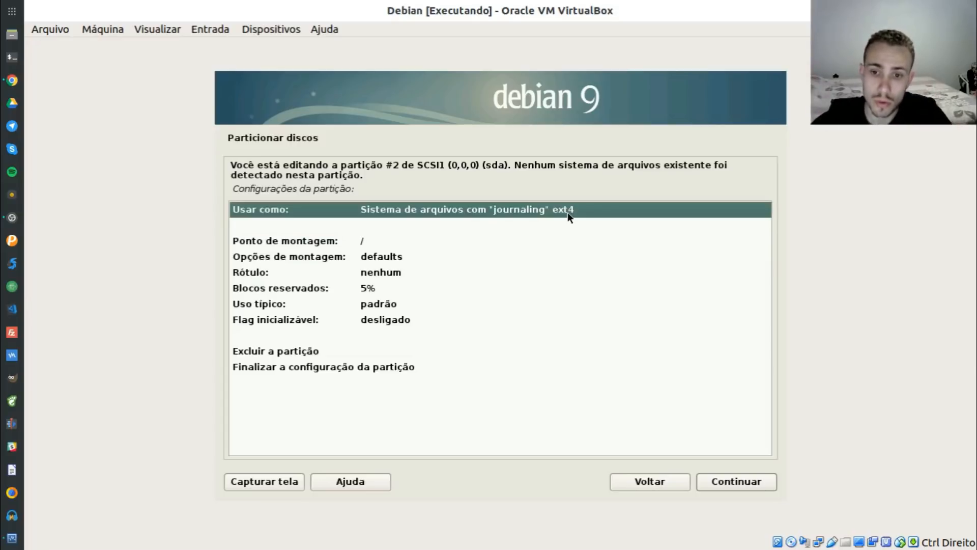
pyautogui.doubleClick(418, 368)
pyautogui.click(479, 323)
pyautogui.click(469, 330)
pyautogui.click(472, 319)
pyautogui.doubleClick(458, 346)
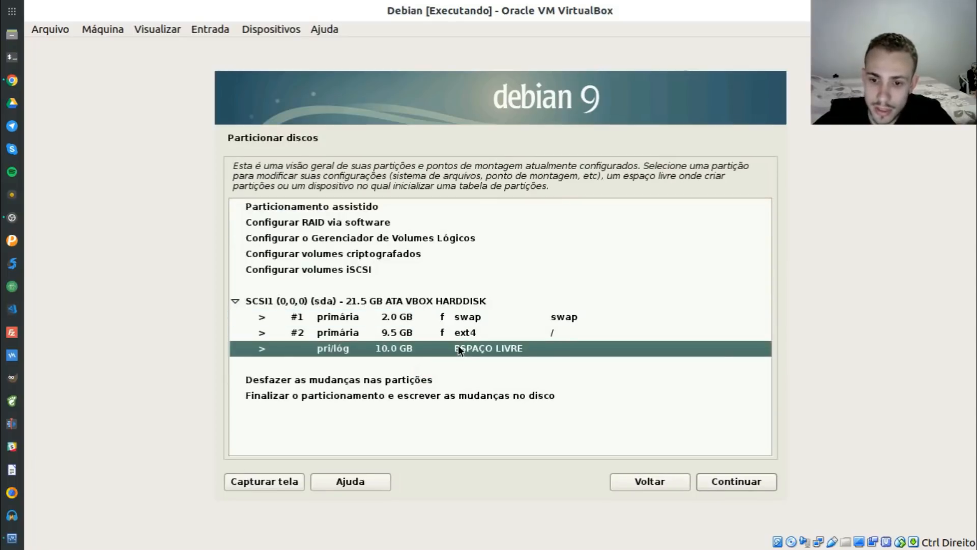
# Create partition #3 using the full 10.0 GB as primary ext4 at /home and finish it
pyautogui.doubleClick(347, 188)
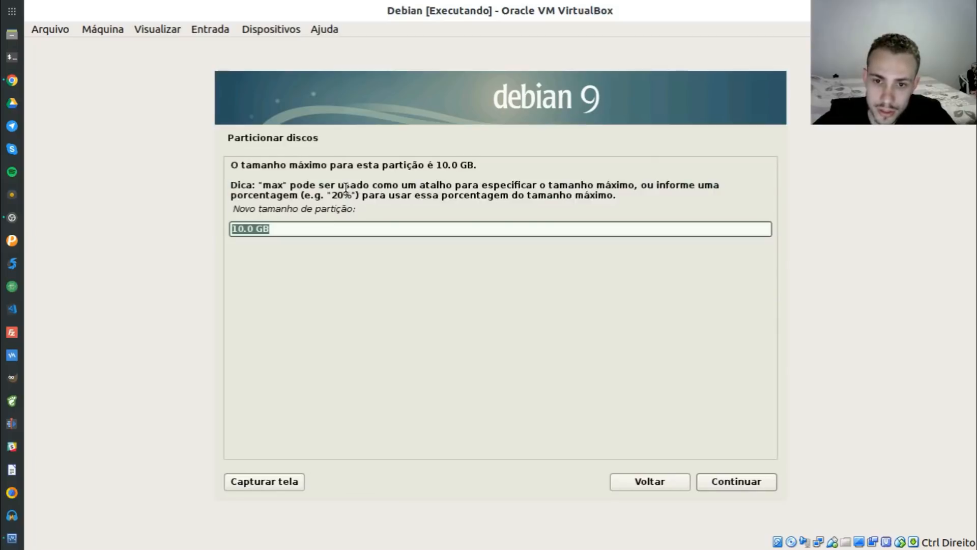
pyautogui.click(736, 481)
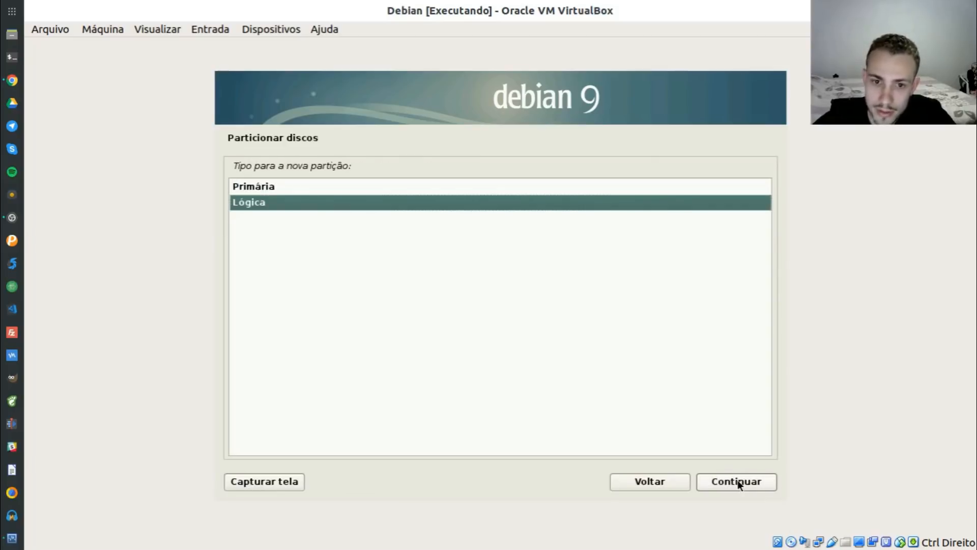
pyautogui.click(333, 191)
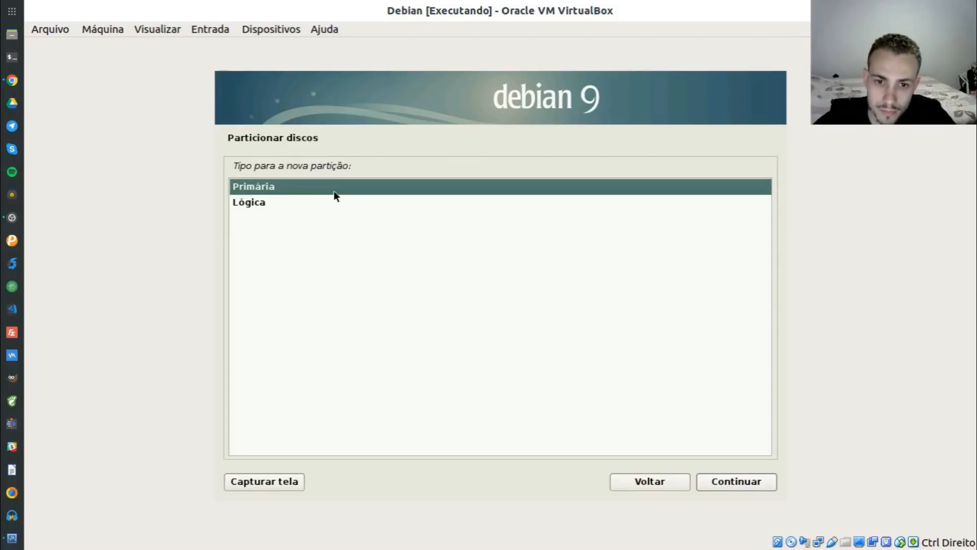
pyautogui.doubleClick(333, 190)
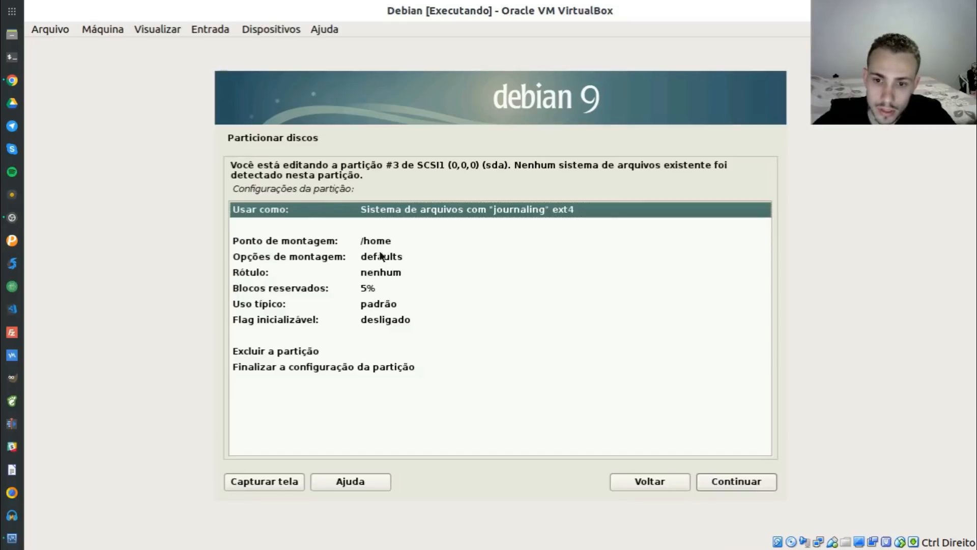
pyautogui.click(384, 238)
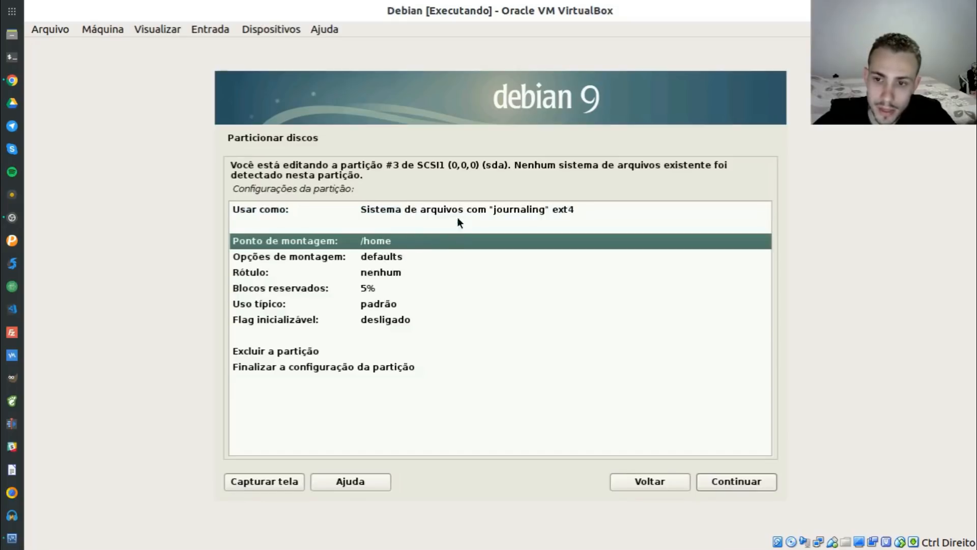
pyautogui.click(473, 204)
pyautogui.click(719, 479)
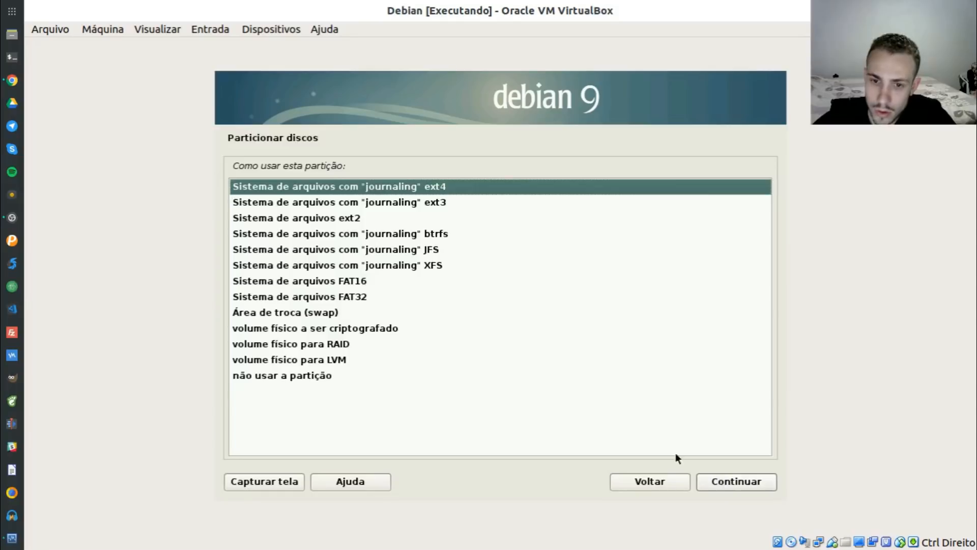
pyautogui.click(724, 481)
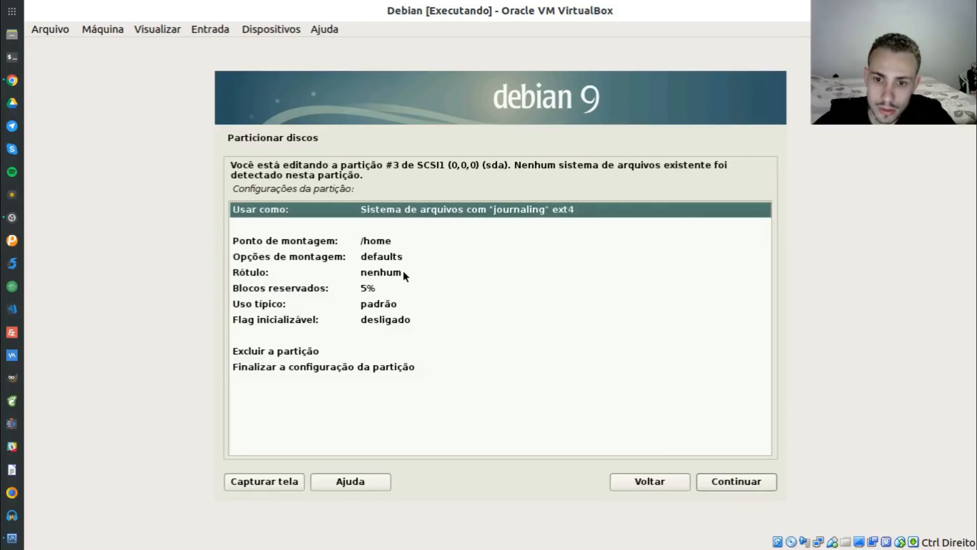
pyautogui.doubleClick(336, 365)
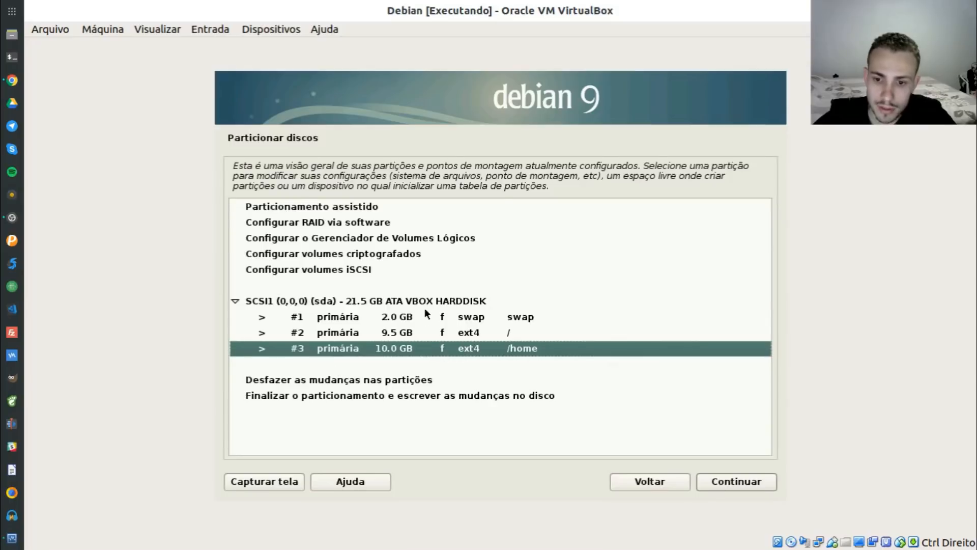
pyautogui.click(419, 319)
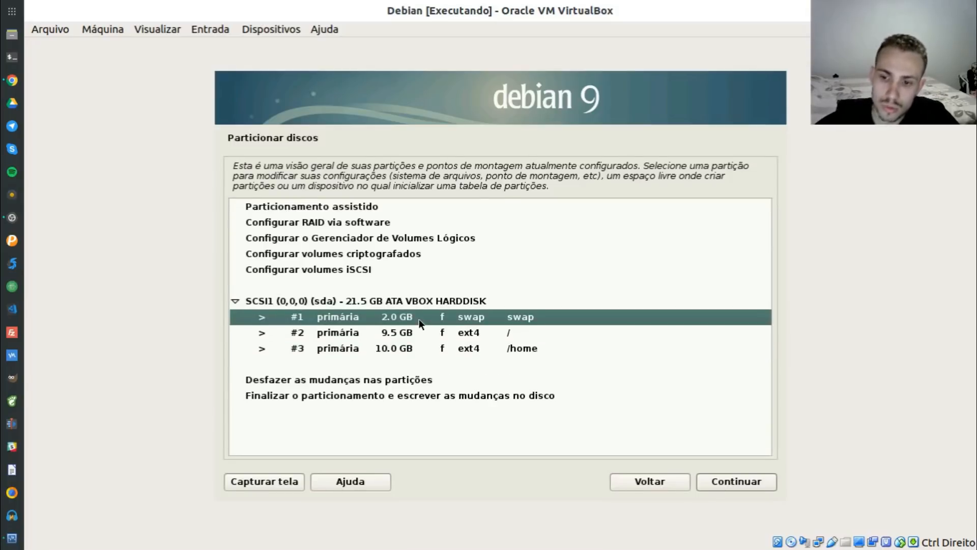
# Review the root and /home partitions, then finish partitioning and write the changes to disk
pyautogui.click(498, 334)
pyautogui.click(499, 349)
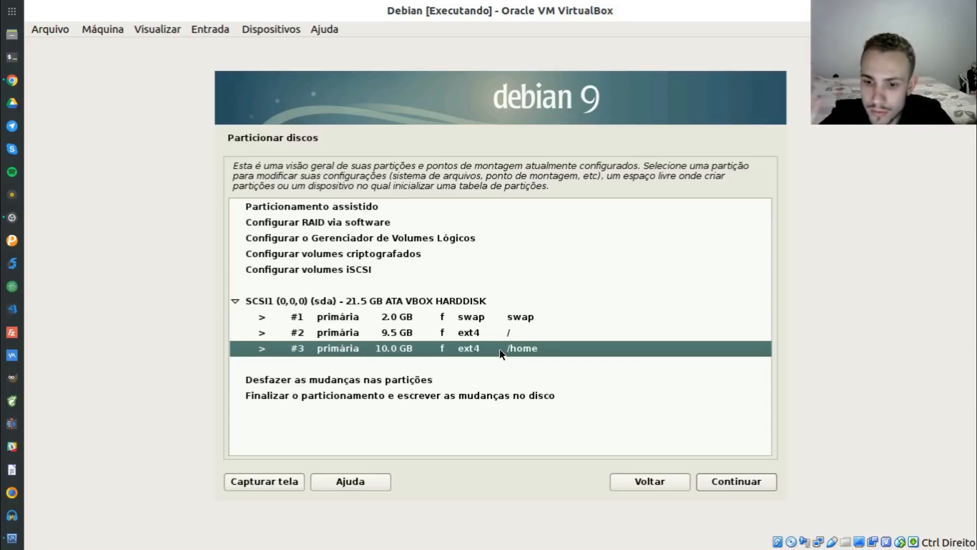
pyautogui.doubleClick(356, 396)
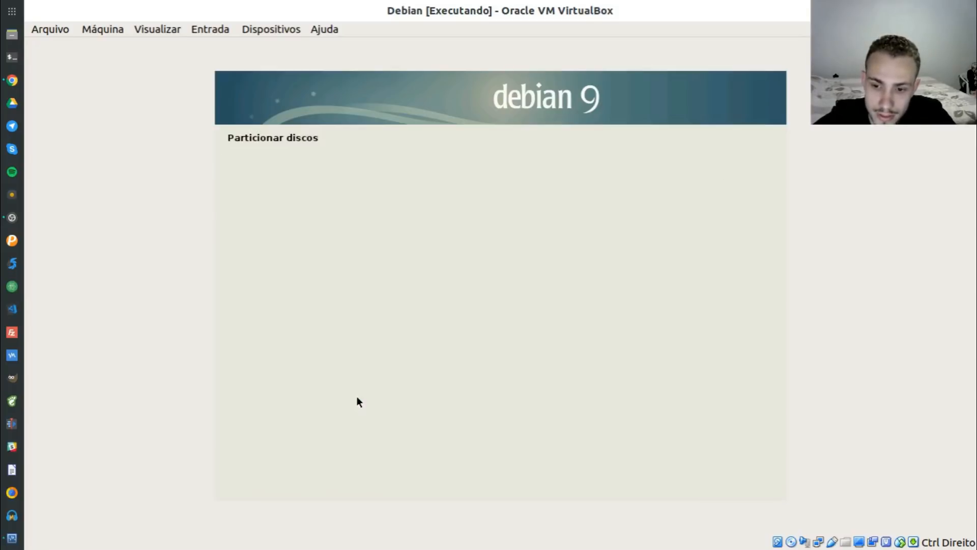
# Choose Sim to write the partition changes to disk and continue
pyautogui.click(379, 311)
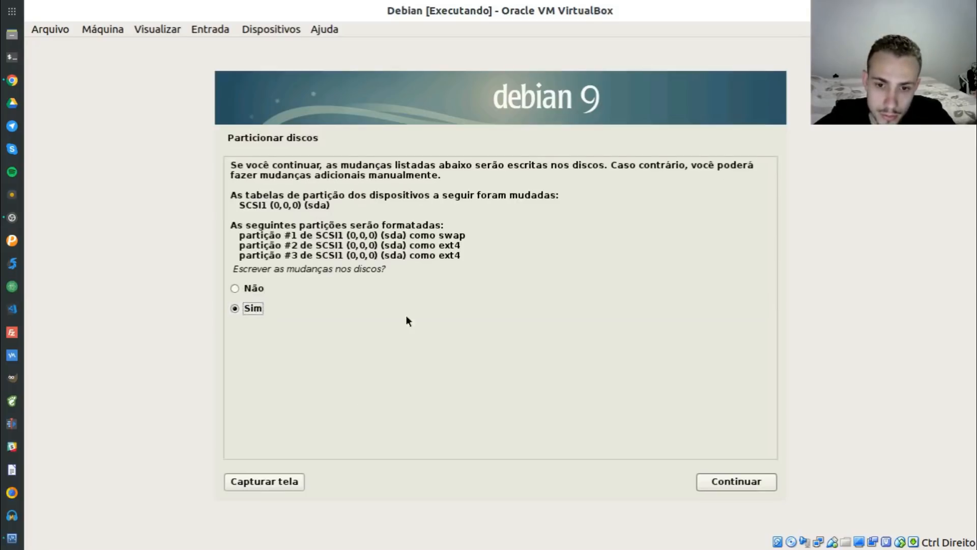
pyautogui.click(726, 483)
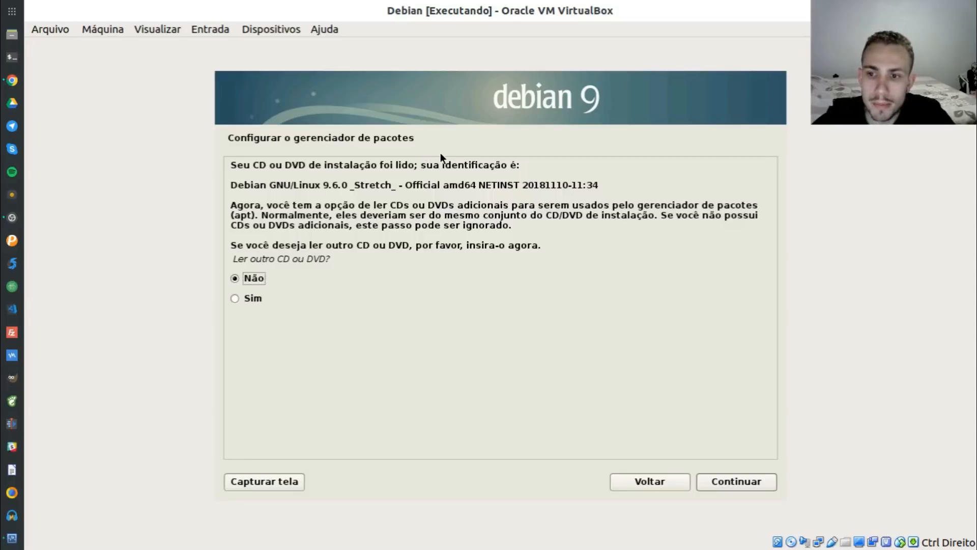
# Skip scanning another disc and pick the Brasil mirror ftp.br.debian.org
pyautogui.click(707, 484)
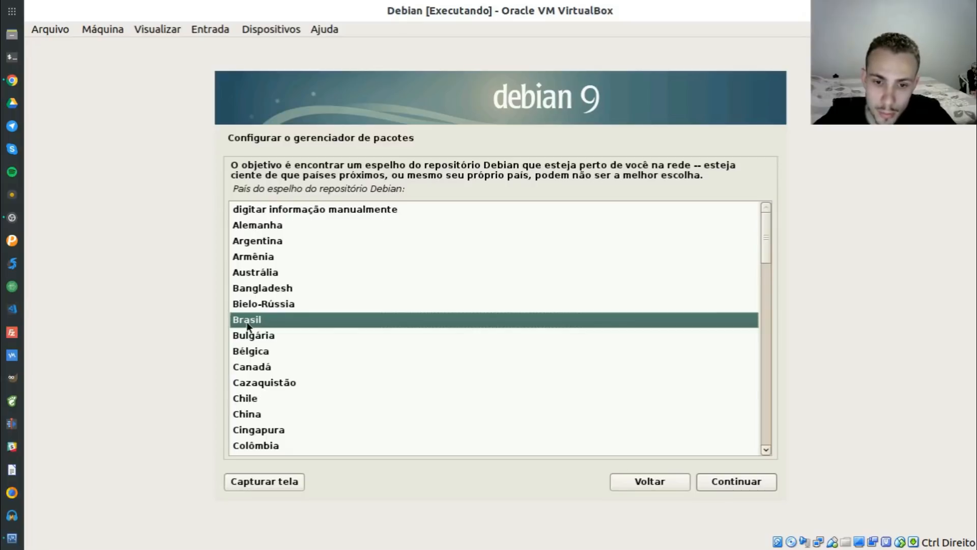
pyautogui.click(709, 482)
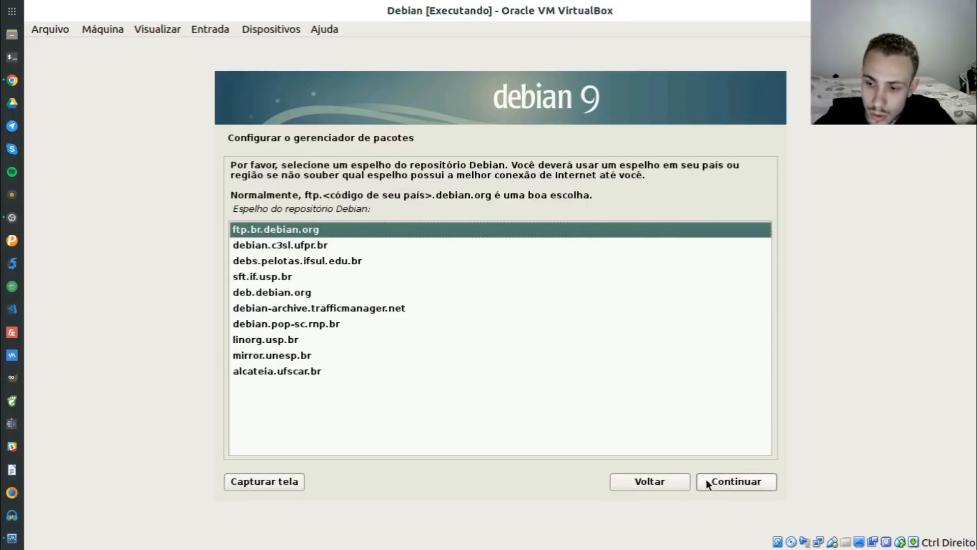
pyautogui.click(301, 261)
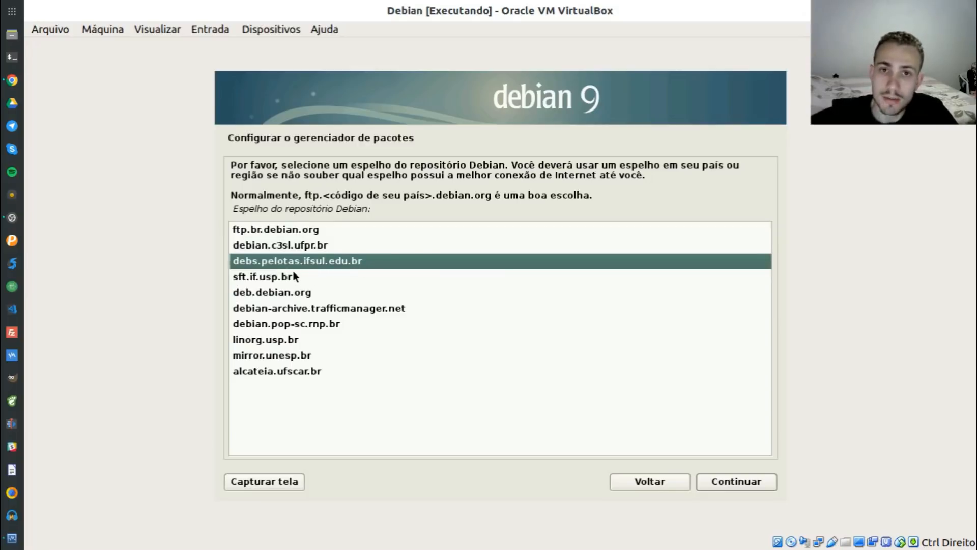
pyautogui.click(304, 232)
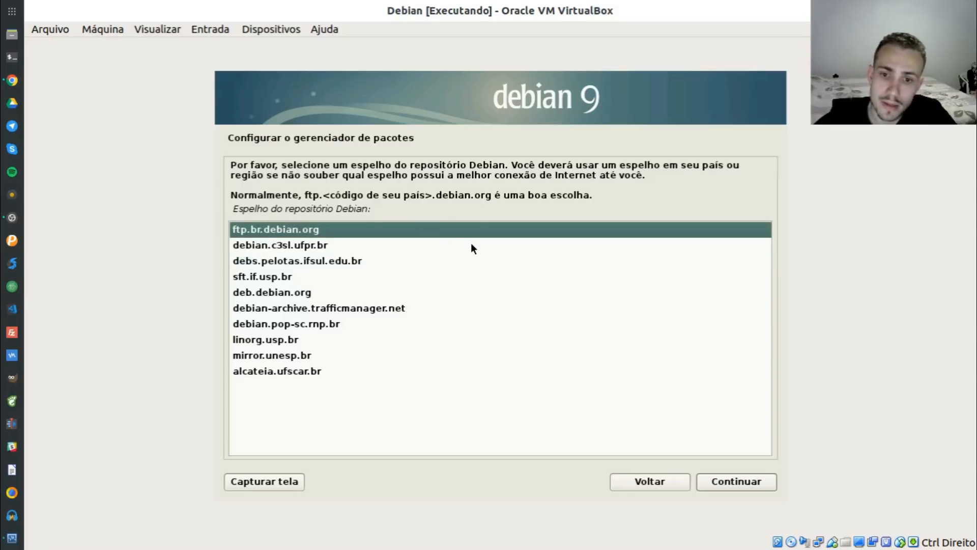
pyautogui.click(757, 487)
pyautogui.moveTo(229, 218); pyautogui.dragTo(527, 220)
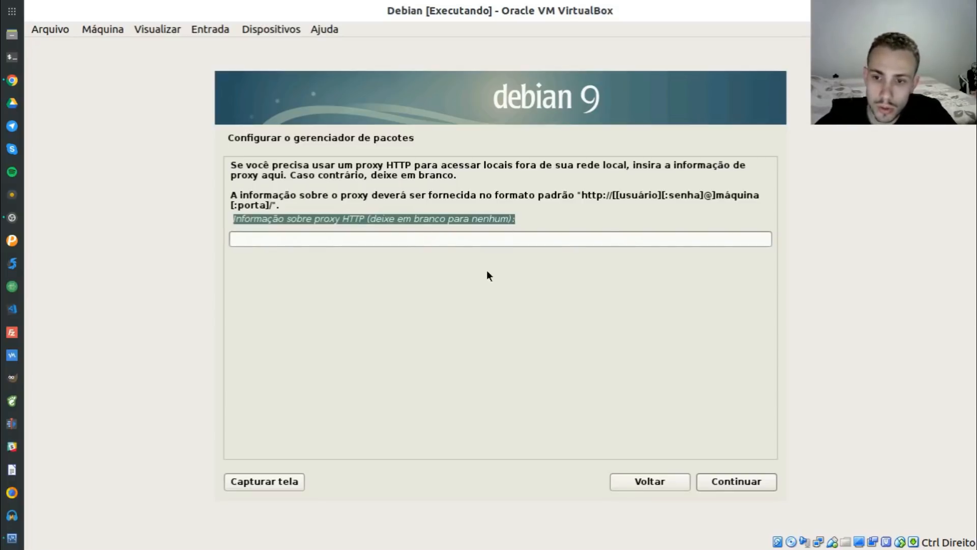
# Leave the HTTP proxy blank and decline the popularity-contest survey
pyautogui.moveTo(580, 188); pyautogui.dragTo(719, 194)
pyautogui.click(719, 194)
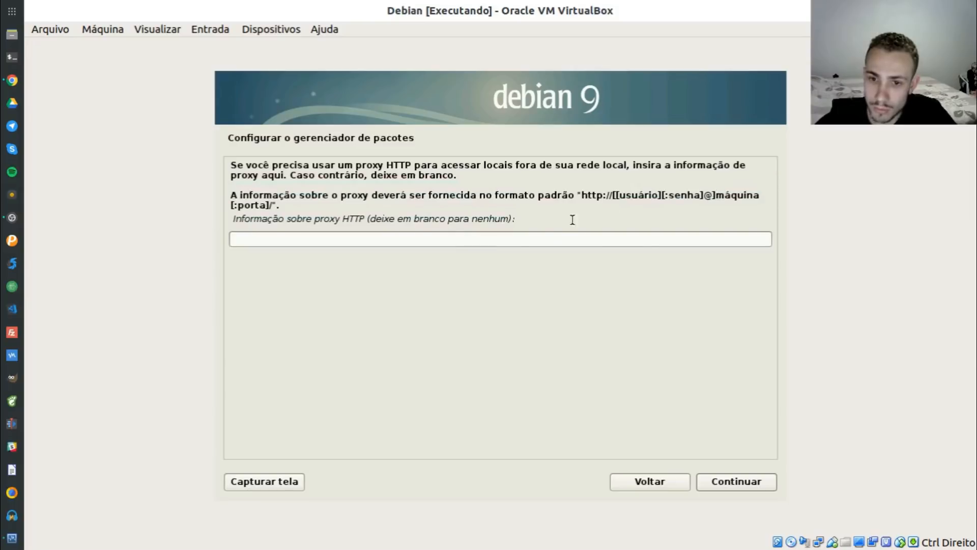
pyautogui.click(724, 481)
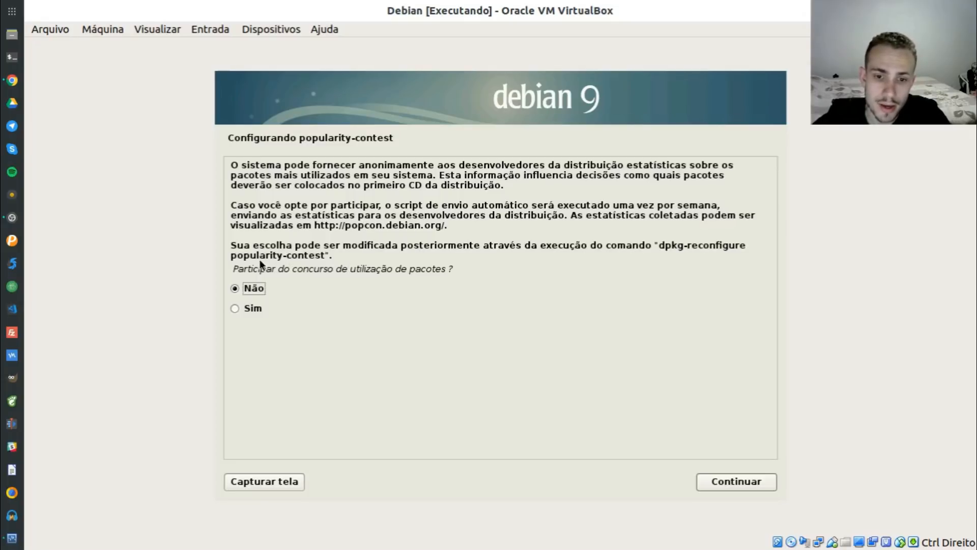
pyautogui.click(718, 480)
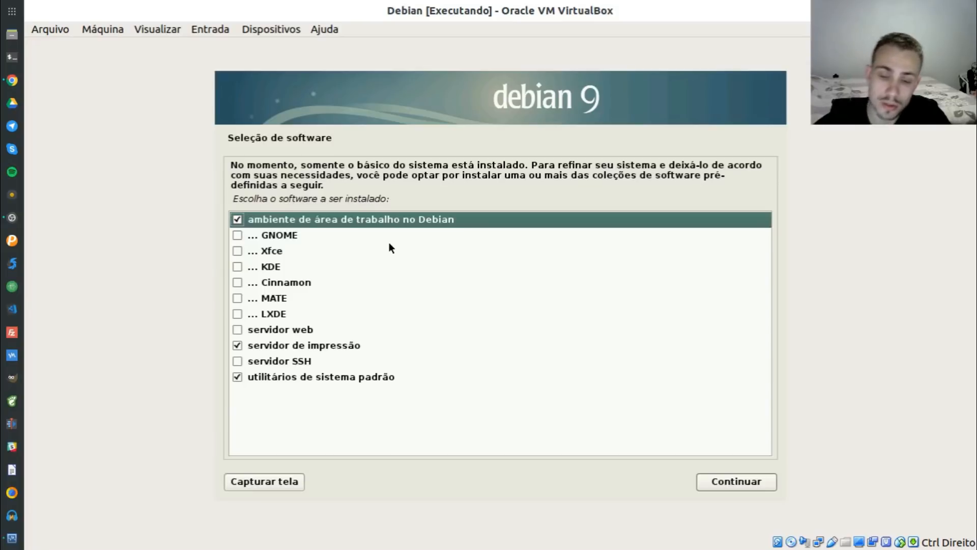
# In Seleção de software, make LXDE the only desktop, unticking Xfce
pyautogui.click(305, 235)
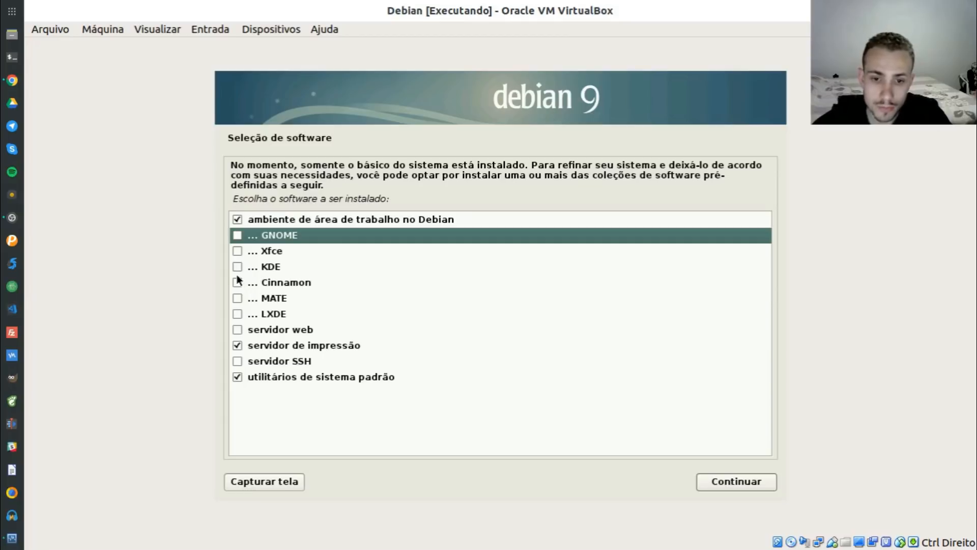
pyautogui.click(237, 252)
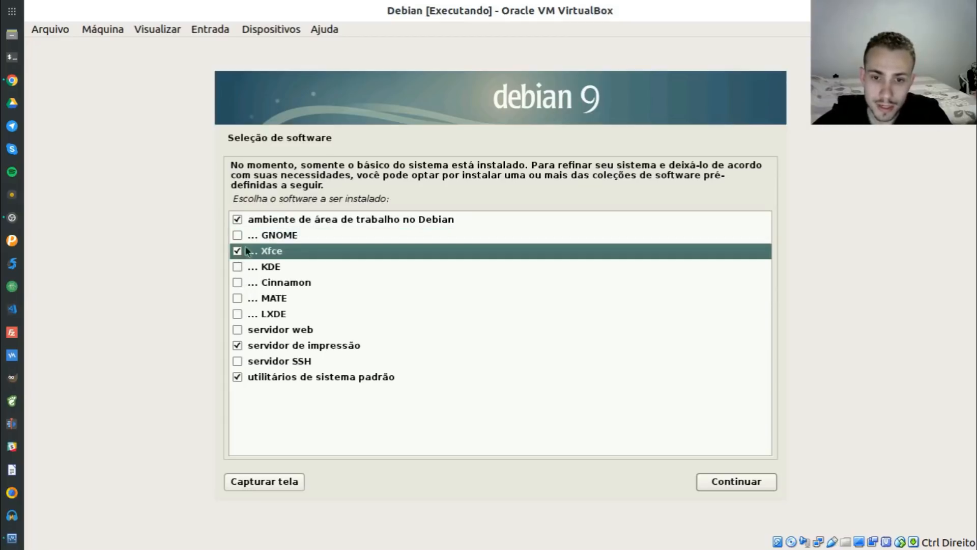
pyautogui.click(285, 237)
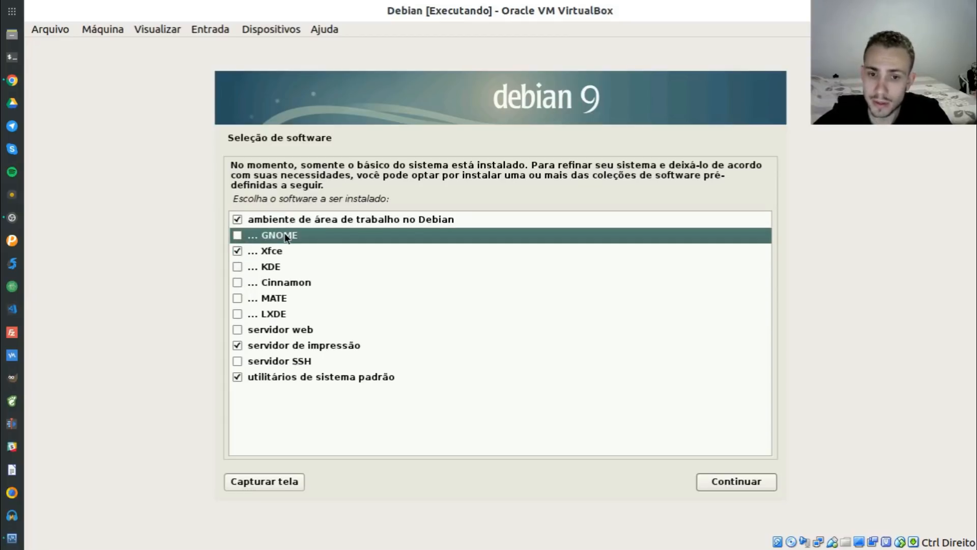
pyautogui.click(279, 264)
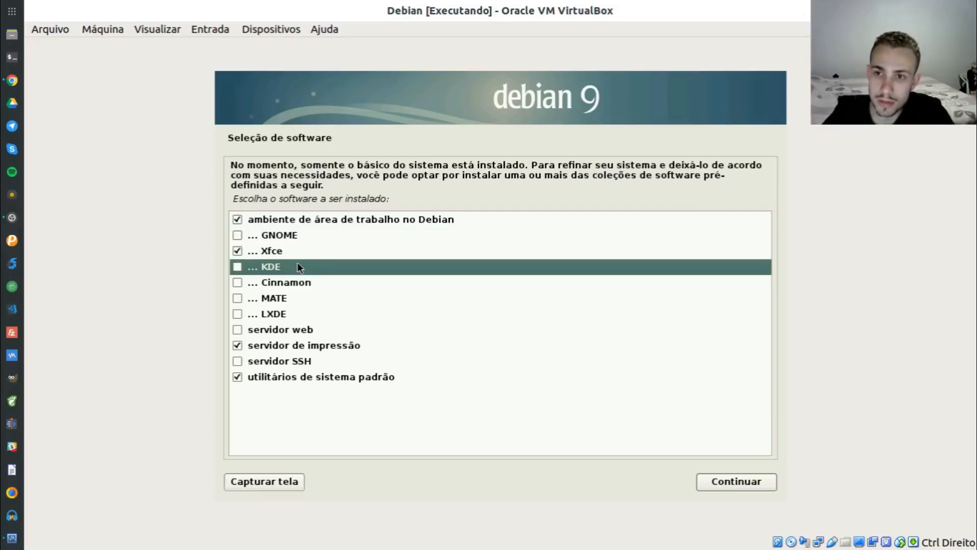
pyautogui.click(275, 285)
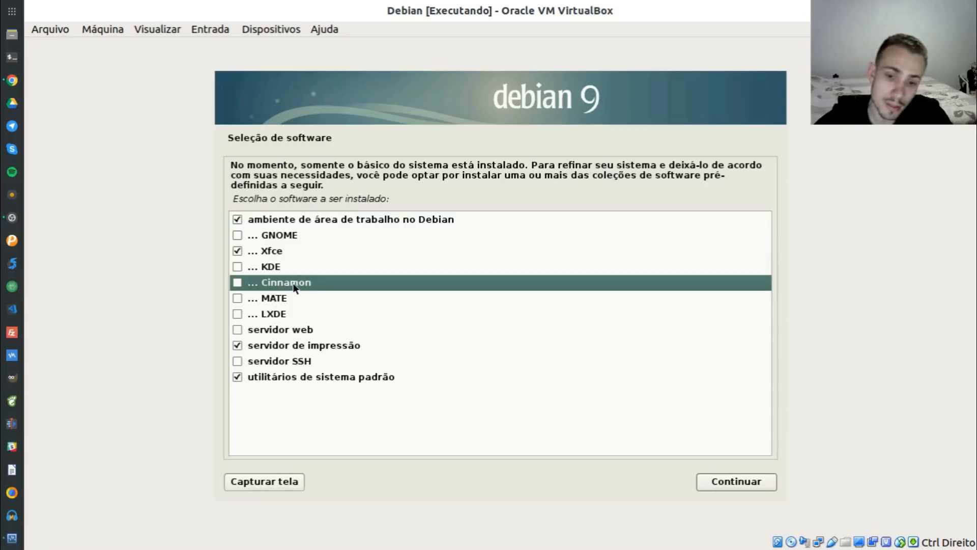
pyautogui.click(274, 297)
pyautogui.click(268, 314)
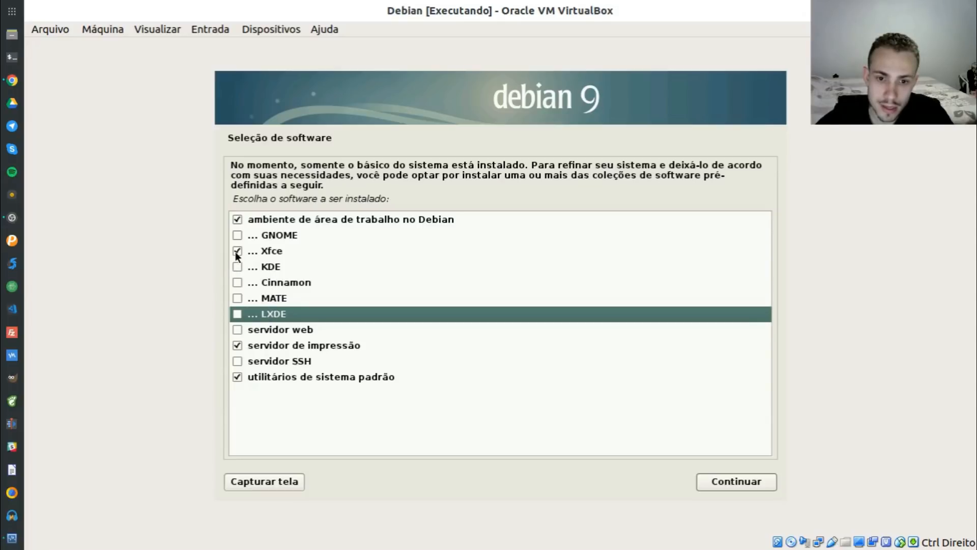
pyautogui.click(236, 251)
pyautogui.click(242, 313)
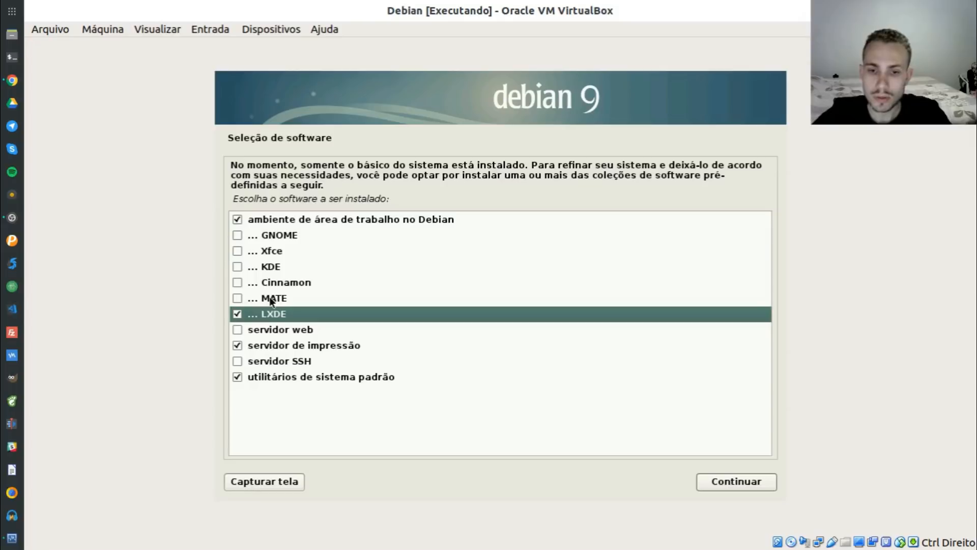
# Exclude the print server and start installing the selected software
pyautogui.click(237, 345)
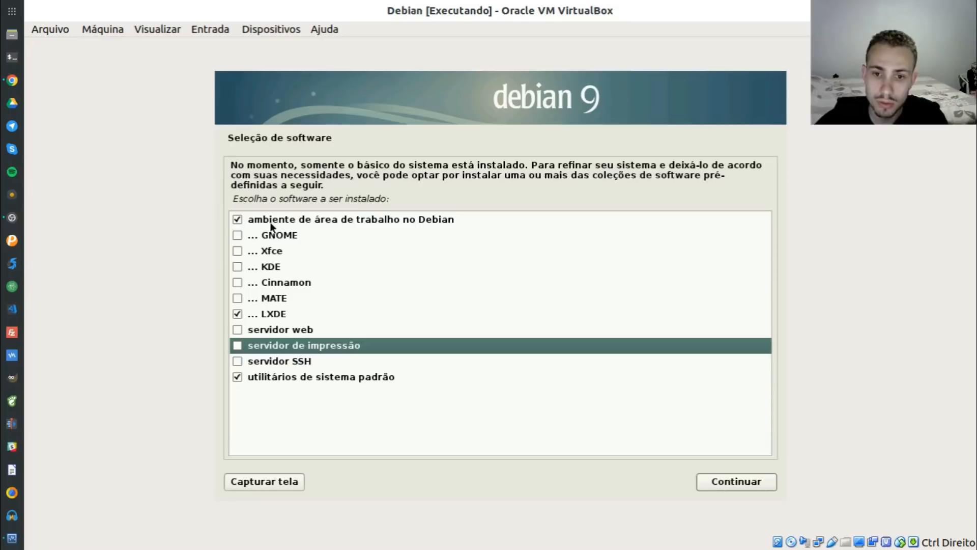
pyautogui.click(428, 216)
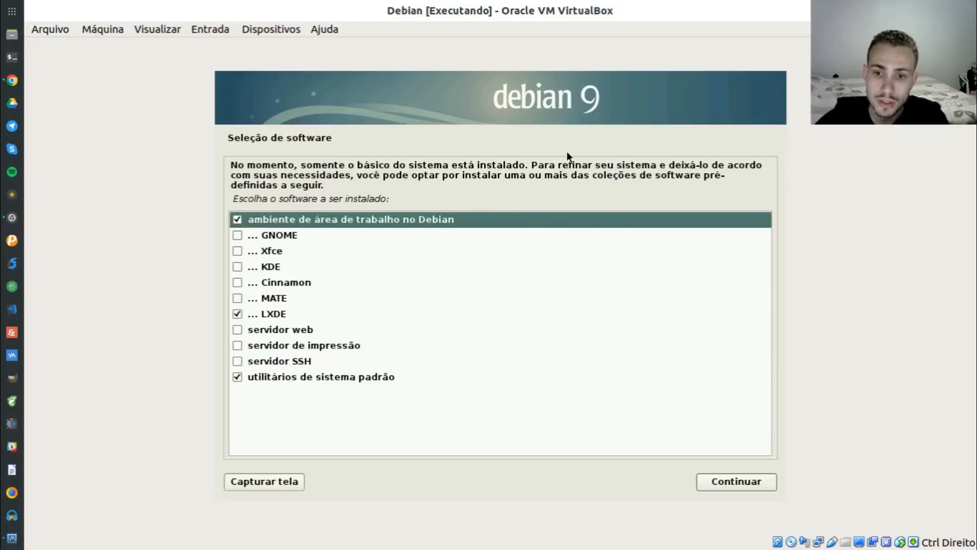
pyautogui.click(738, 481)
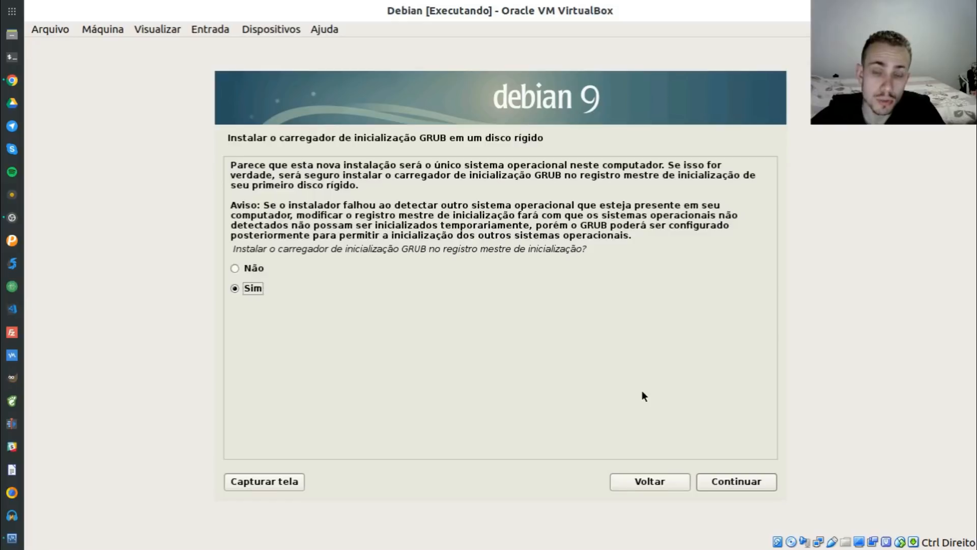
# Install GRUB to the master boot record on /dev/sda
pyautogui.click(722, 482)
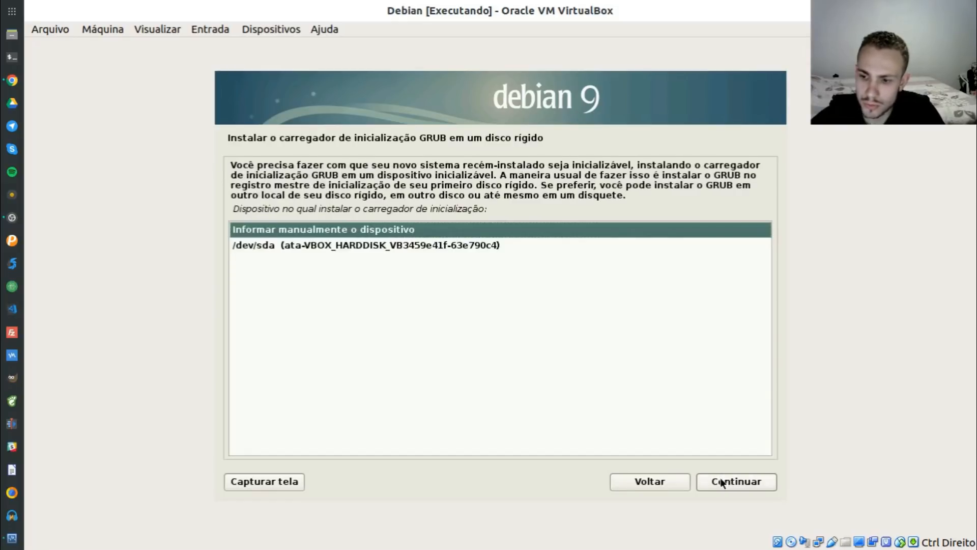
pyautogui.click(361, 247)
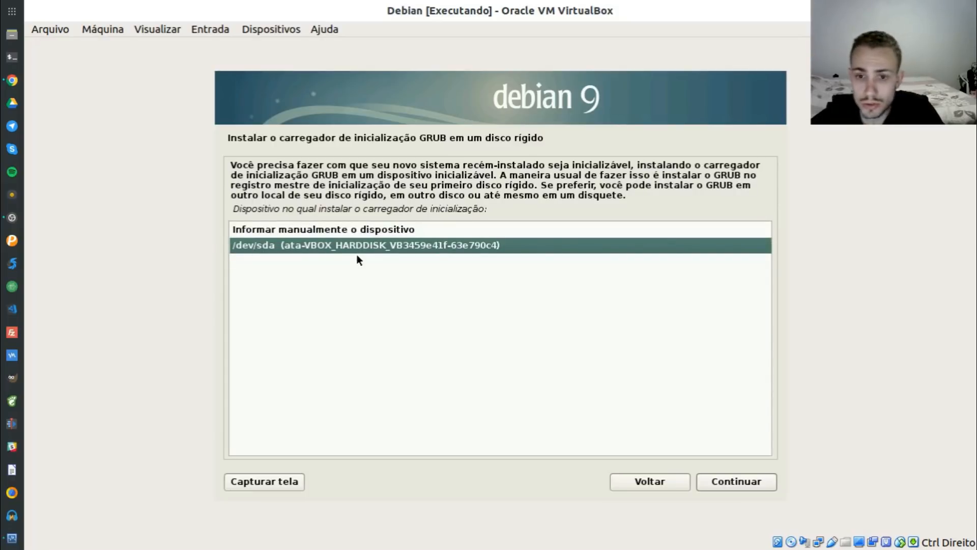
pyautogui.click(737, 481)
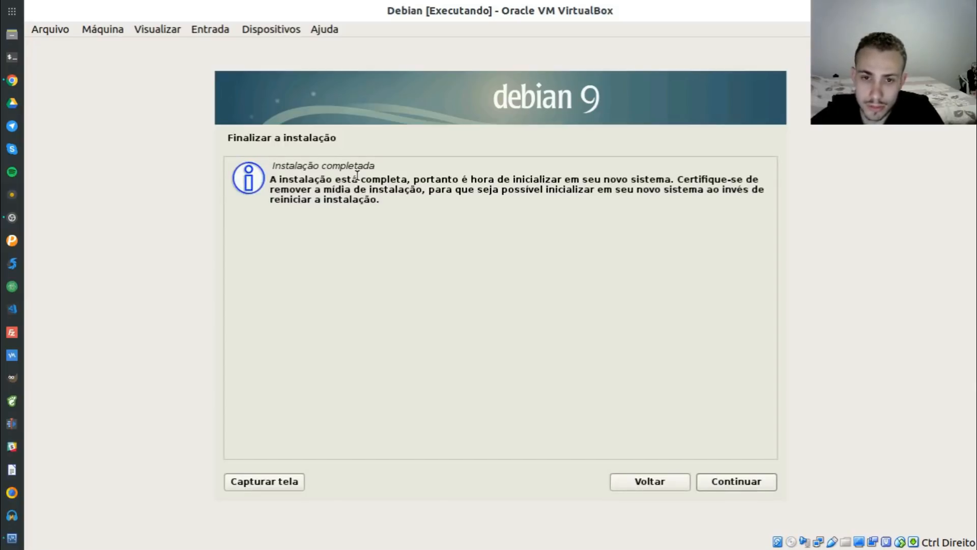
# Finish the installation and reboot, checking the Optical Drives menu without changes
pyautogui.click(745, 482)
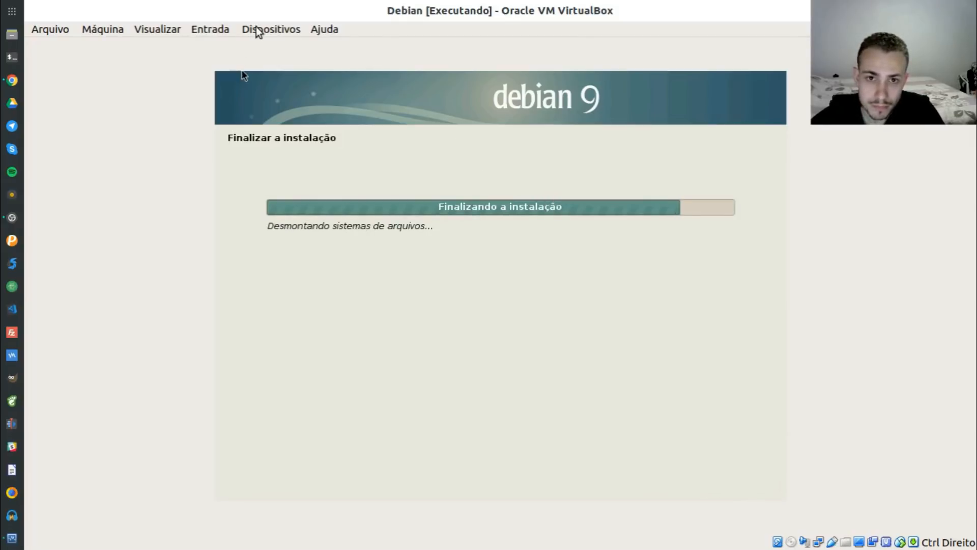
pyautogui.click(272, 30)
pyautogui.moveTo(311, 44)
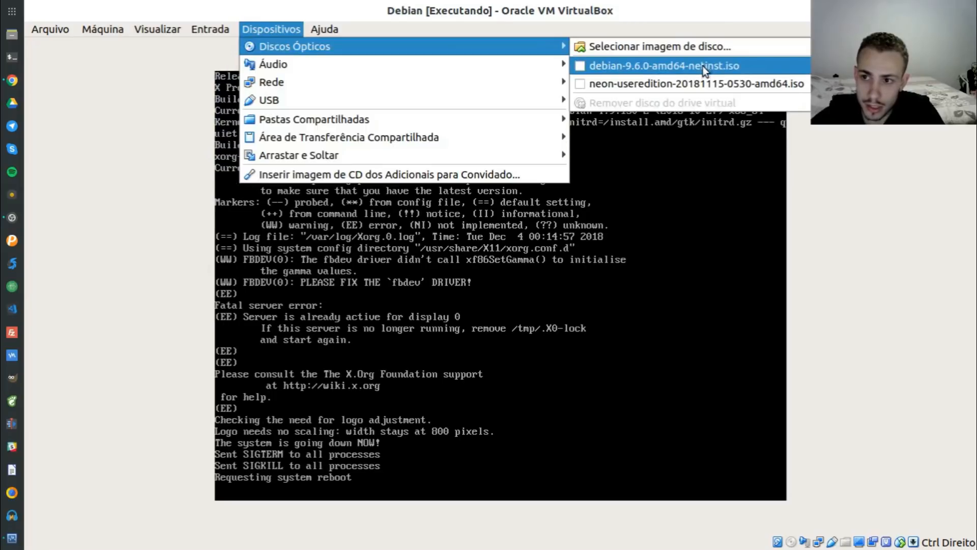
pyautogui.click(671, 7)
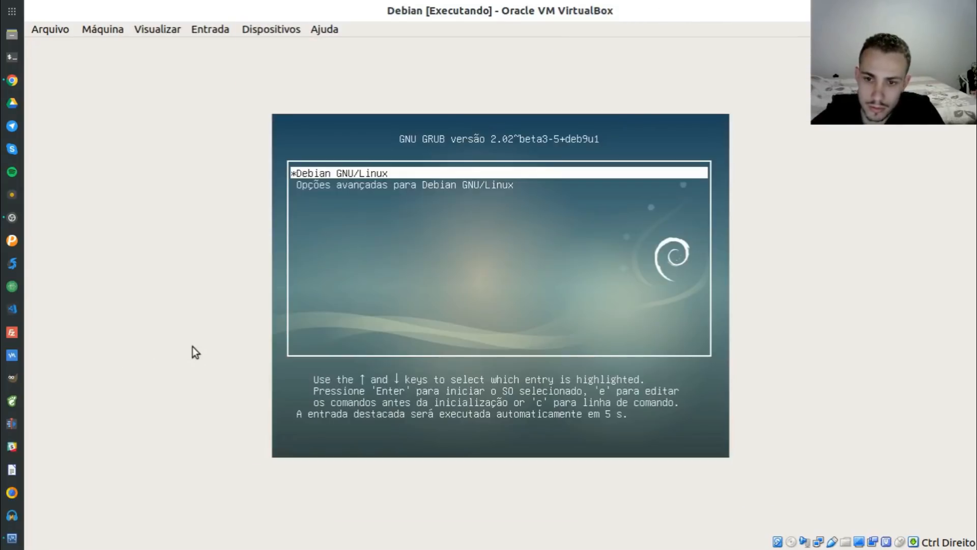
# Boot the Debian GNU/Linux entry from the GRUB menu
pyautogui.press('Up')
pyautogui.press('Down')
pyautogui.press('Up')
pyautogui.press('Return')
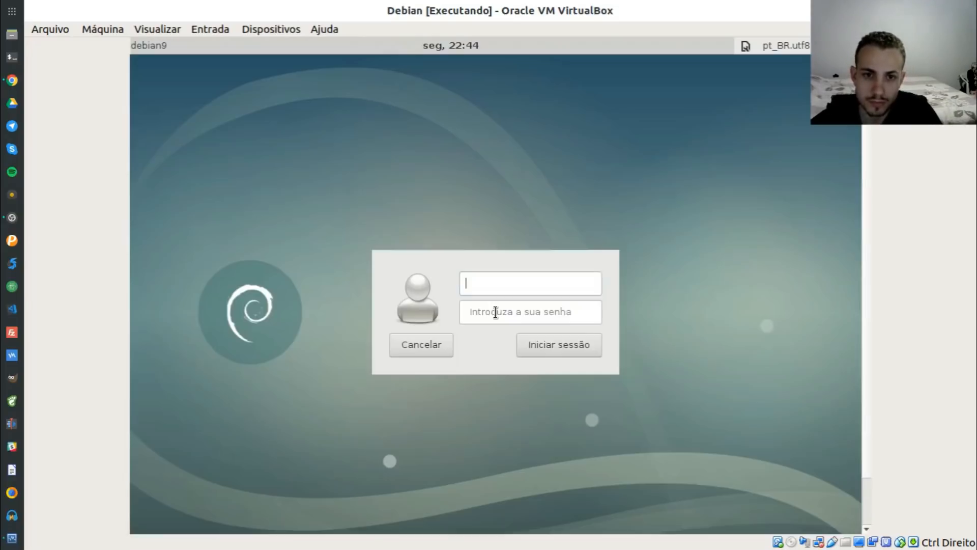
# Log in with the user's username and password
pyautogui.write('mateus')
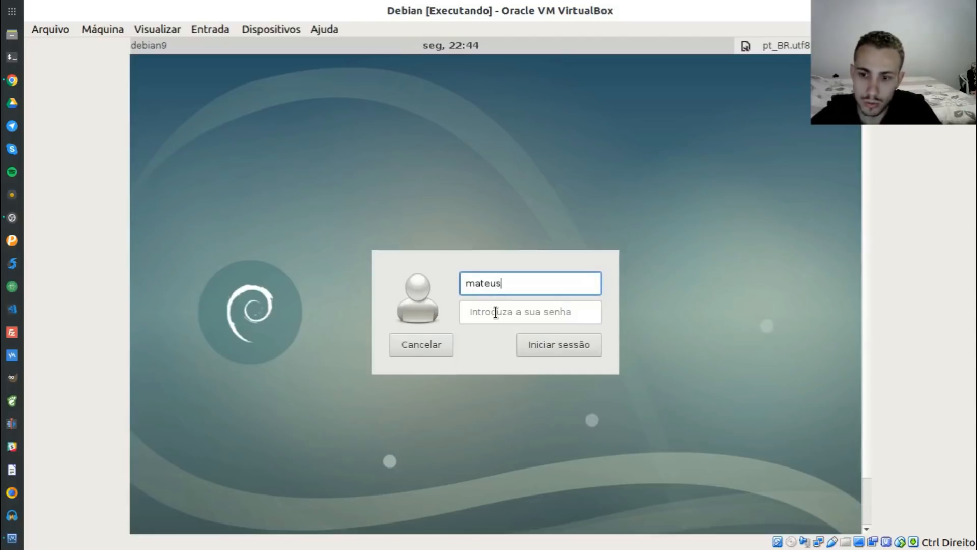
pyautogui.click(495, 312)
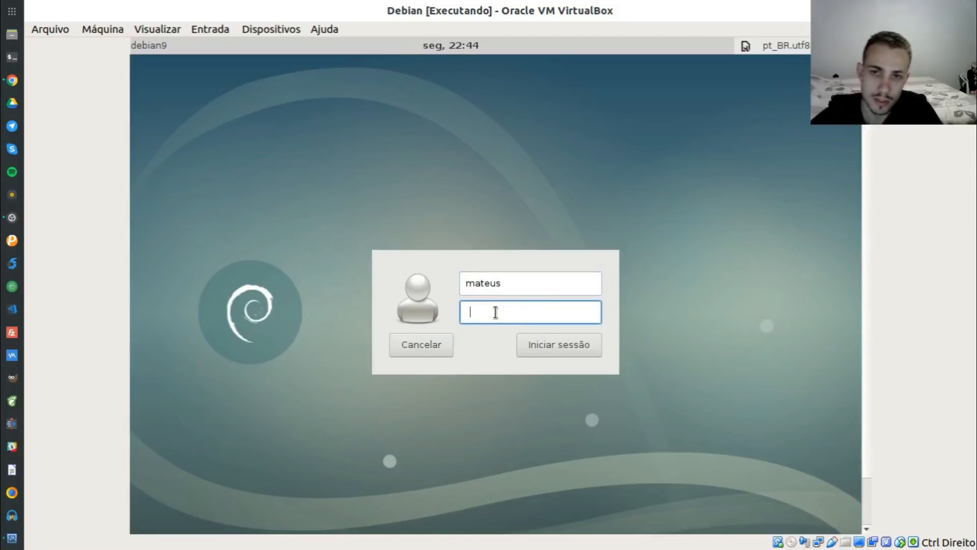
pyautogui.write('••')
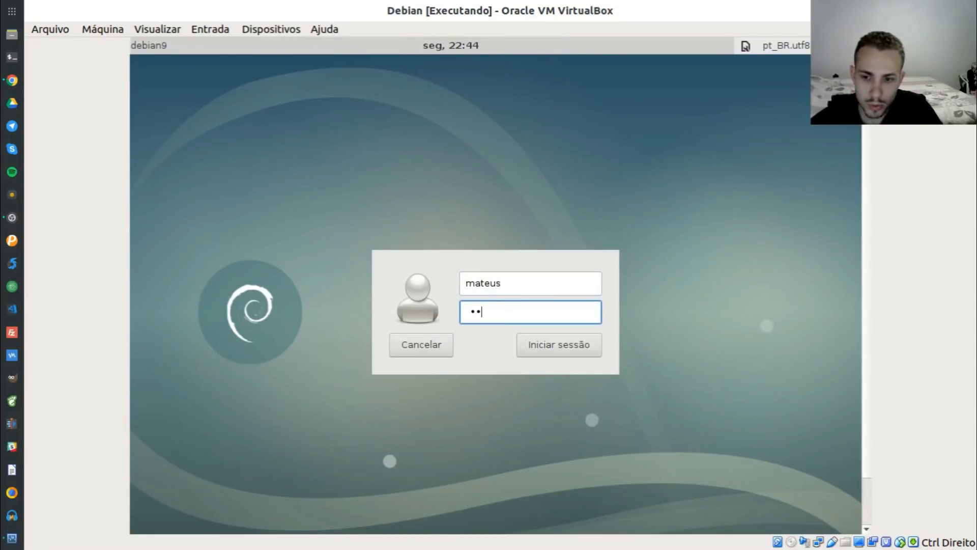
pyautogui.press('Return')
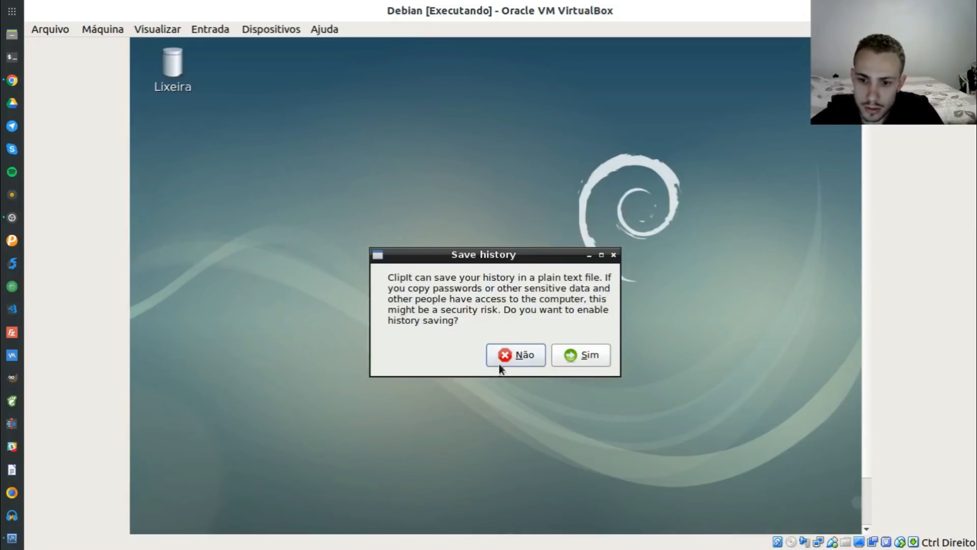
# Answer the ClipIt history prompt, enter full screen with Host+F, then leave it again
pyautogui.click(575, 357)
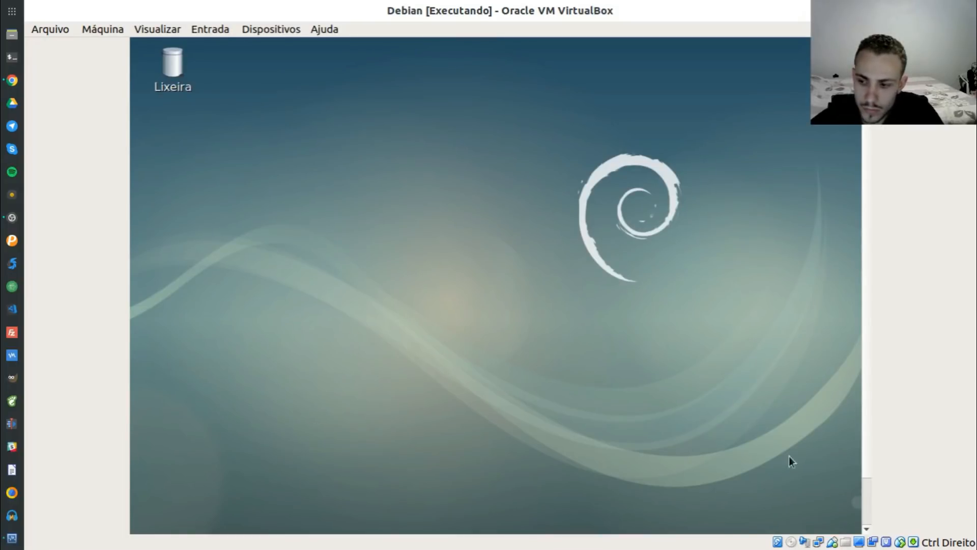
pyautogui.press('Control_R+f')
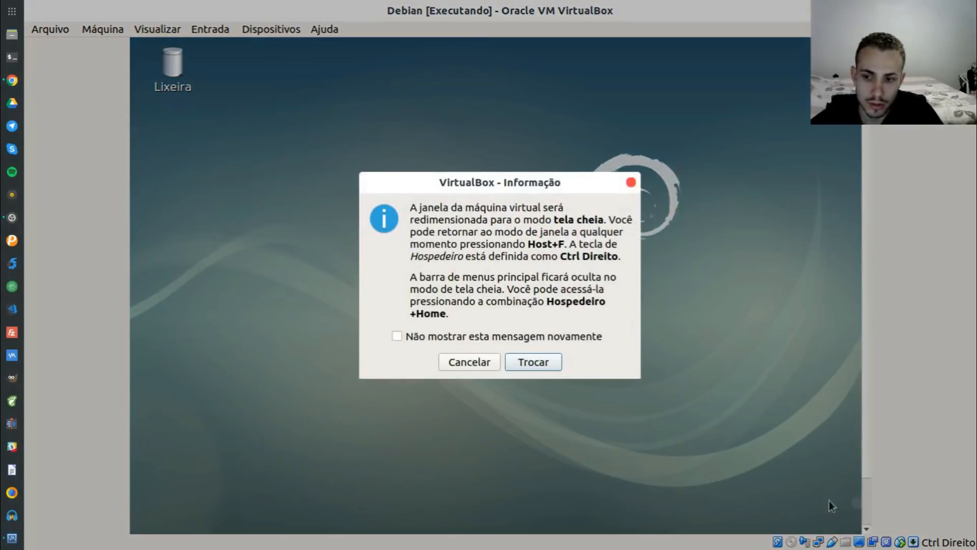
pyautogui.press('Return')
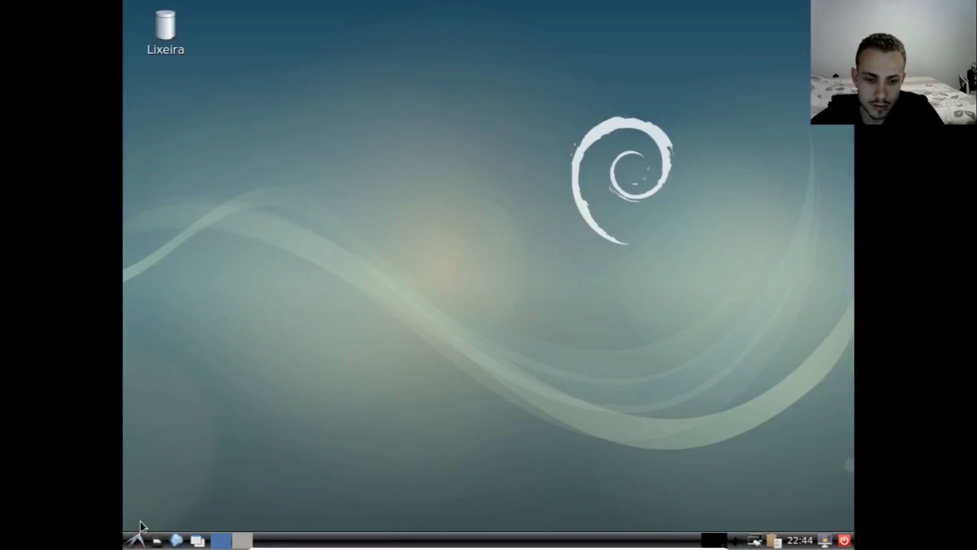
pyautogui.click(136, 540)
pyautogui.click(136, 542)
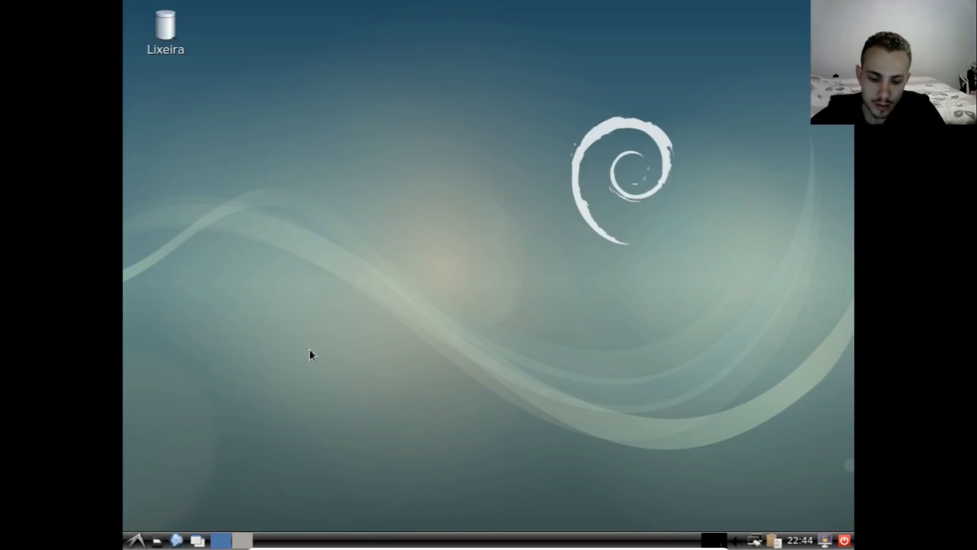
pyautogui.press('Control_R+f')
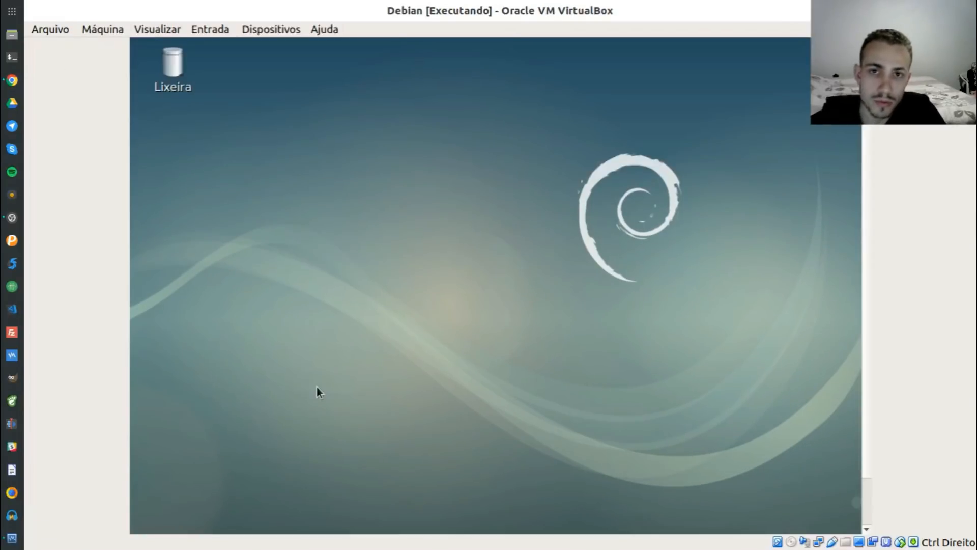